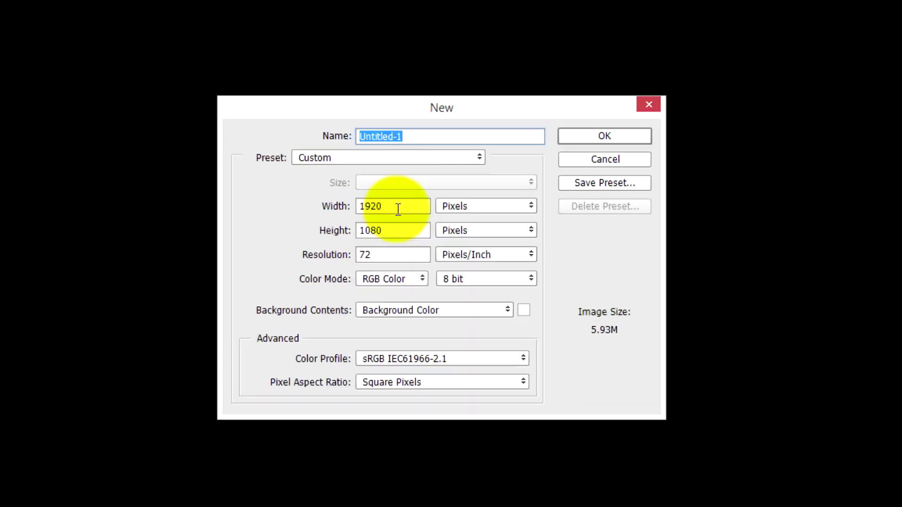
# - Create the new document at 1920 by 1080 pixels
pyautogui.doubleClick(397, 207)
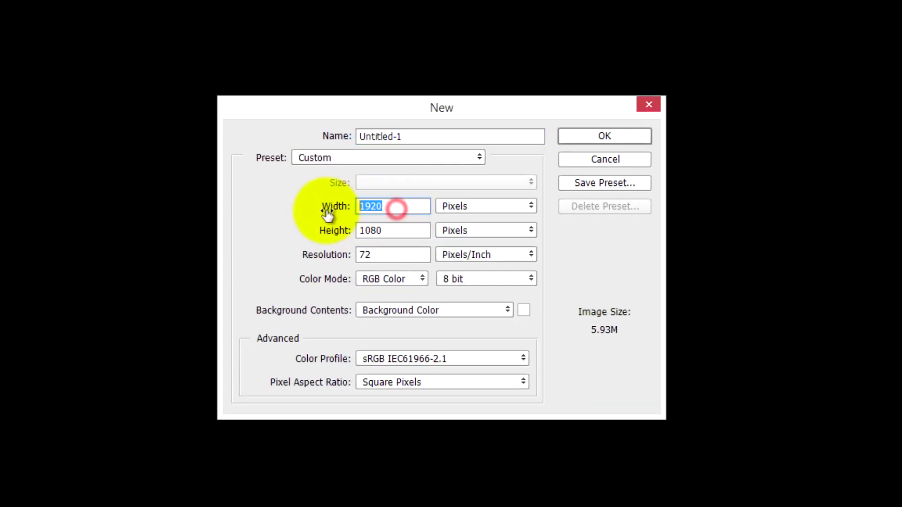
pyautogui.doubleClick(392, 232)
pyautogui.click(391, 258)
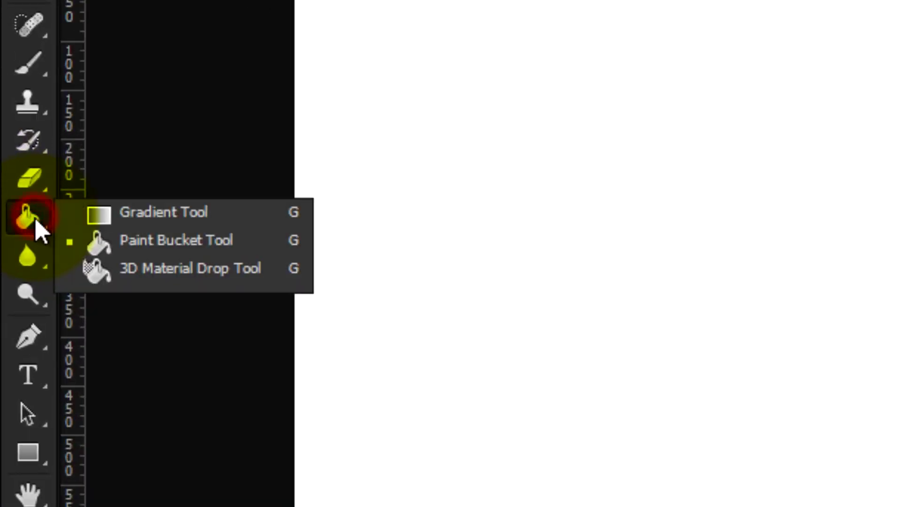
# - Fill the whole canvas with light blue #74a3dd using the Paint Bucket
pyautogui.click(30, 218)
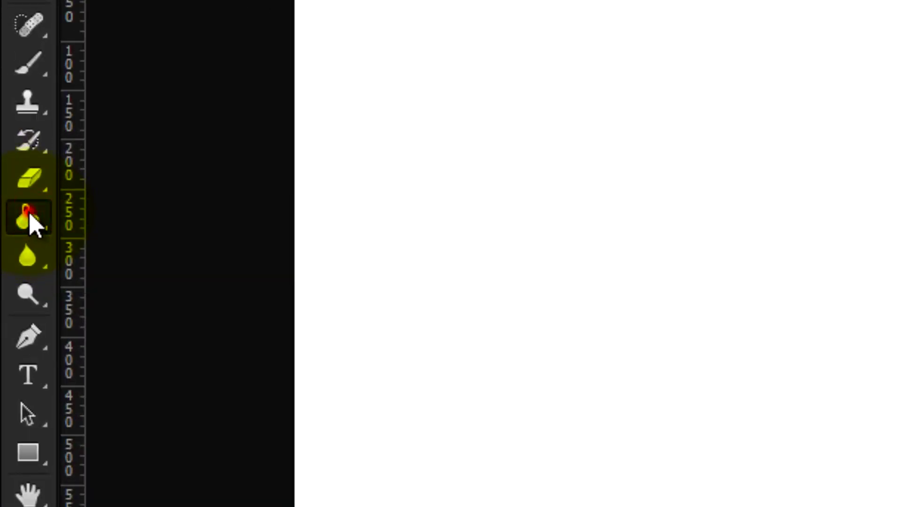
pyautogui.click(24, 218)
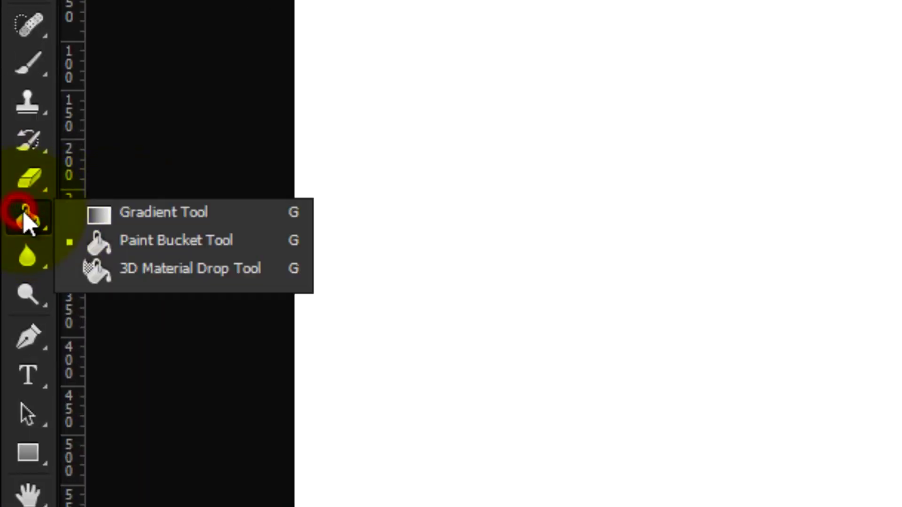
pyautogui.click(106, 211)
pyautogui.click(40, 220)
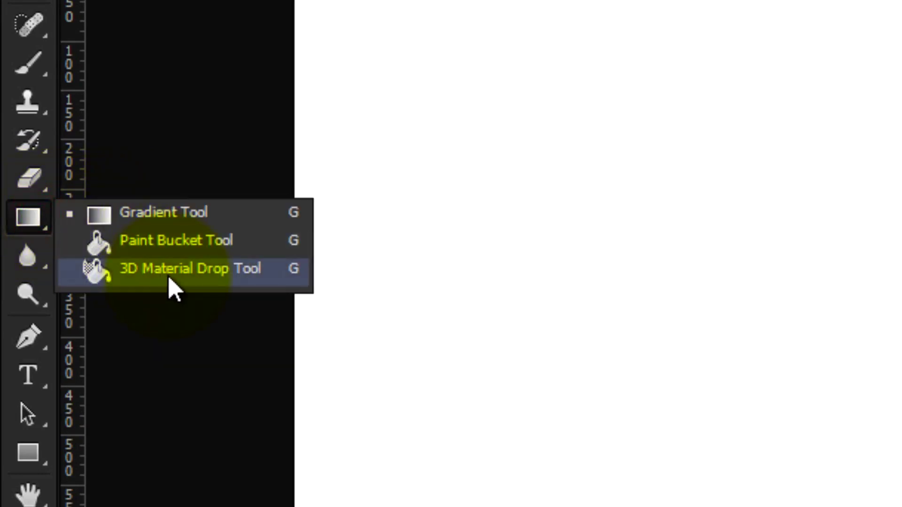
pyautogui.click(169, 276)
pyautogui.click(29, 220)
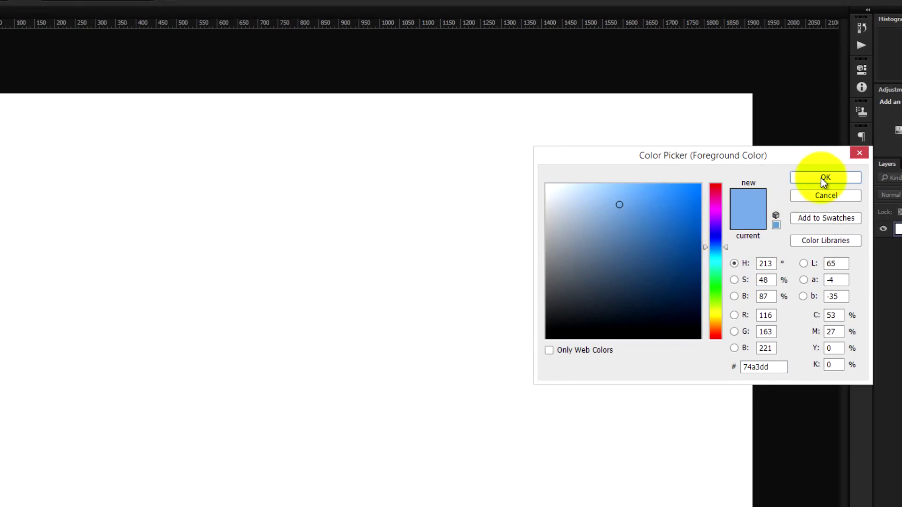
pyautogui.click(822, 177)
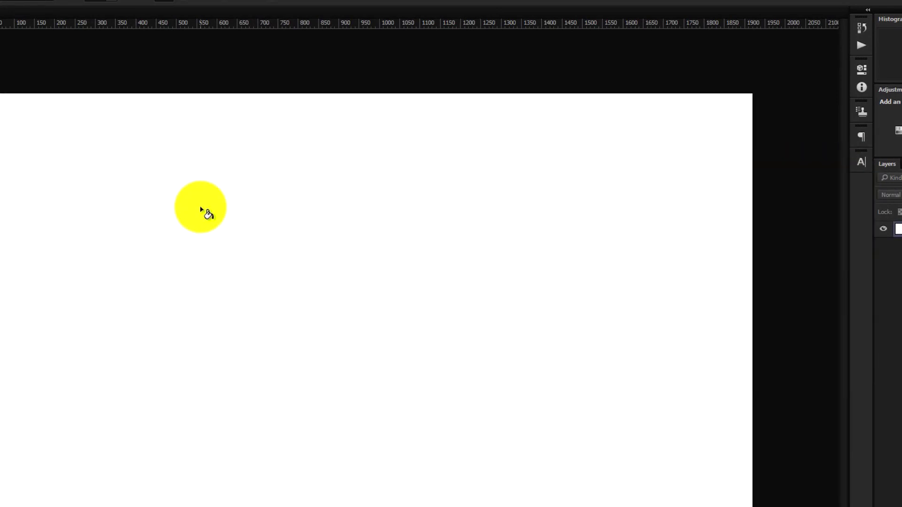
pyautogui.click(217, 207)
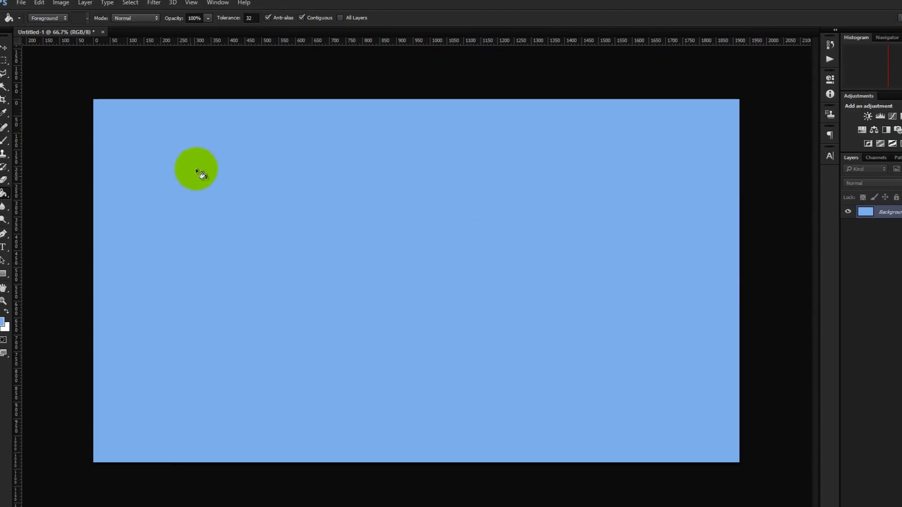
# - Open the pic2 photo of the magnifying-glass man as a document
pyautogui.click(21, 3)
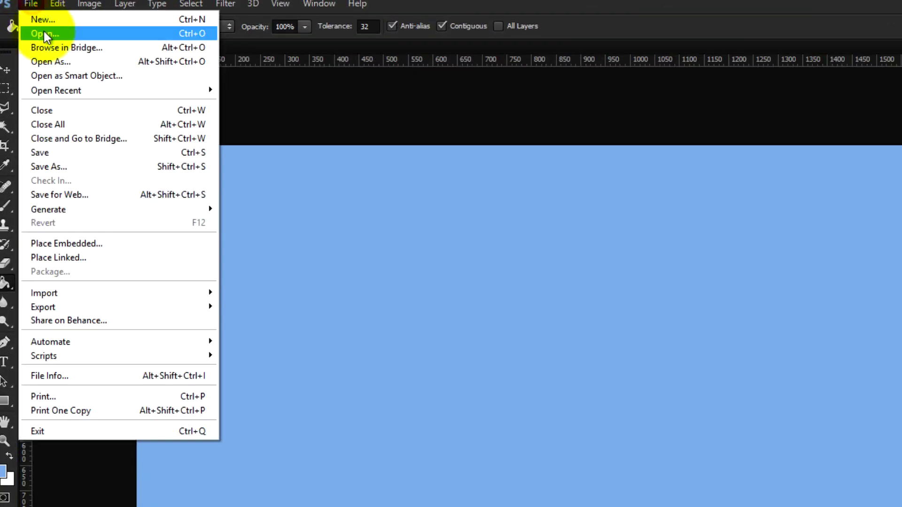
pyautogui.click(44, 33)
pyautogui.click(333, 254)
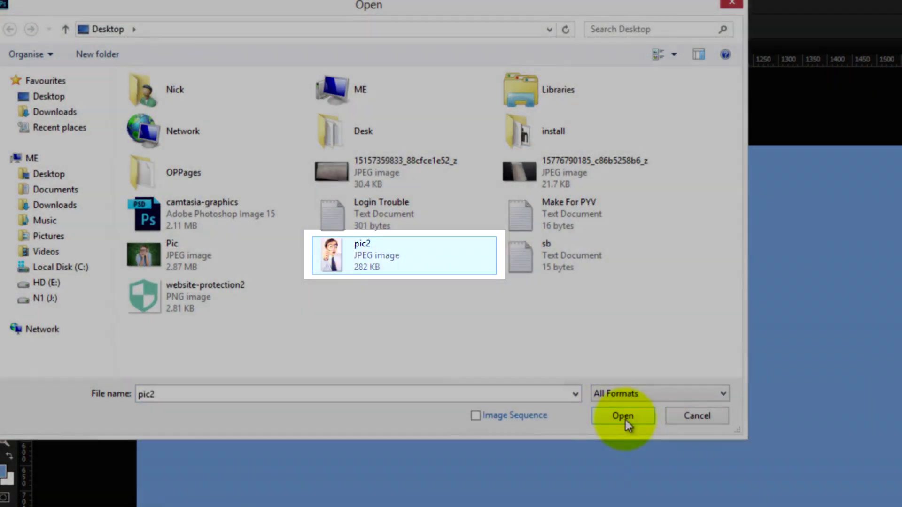
pyautogui.click(623, 417)
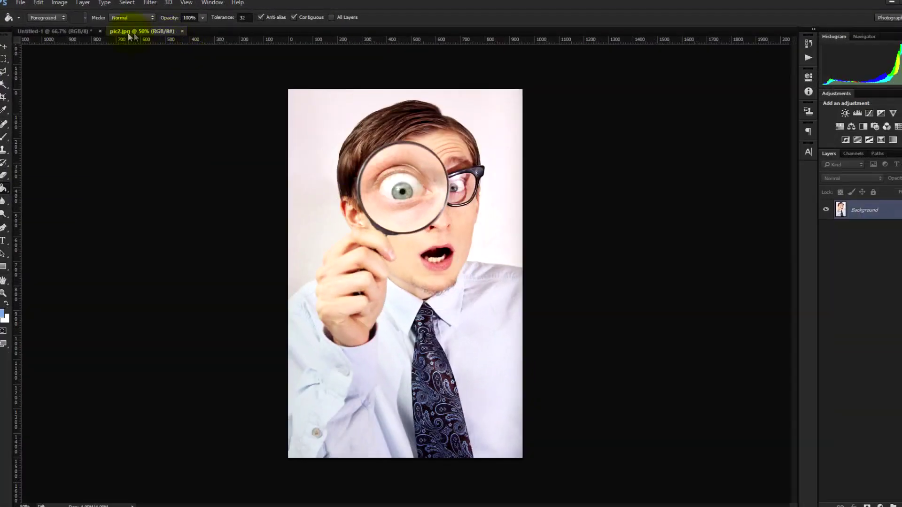
# - Float pic2, move the photo into the blue thumbnail document, and close pic2
pyautogui.moveTo(129, 33); pyautogui.dragTo(152, 32)
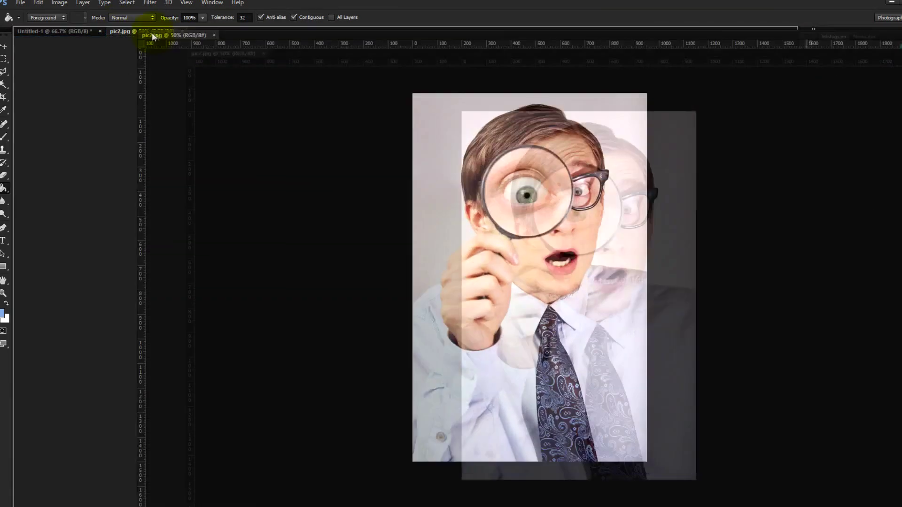
pyautogui.moveTo(152, 32)
pyautogui.mouseDown()
pyautogui.moveTo(238, 78)
pyautogui.moveTo(397, 97)
pyautogui.mouseUp()
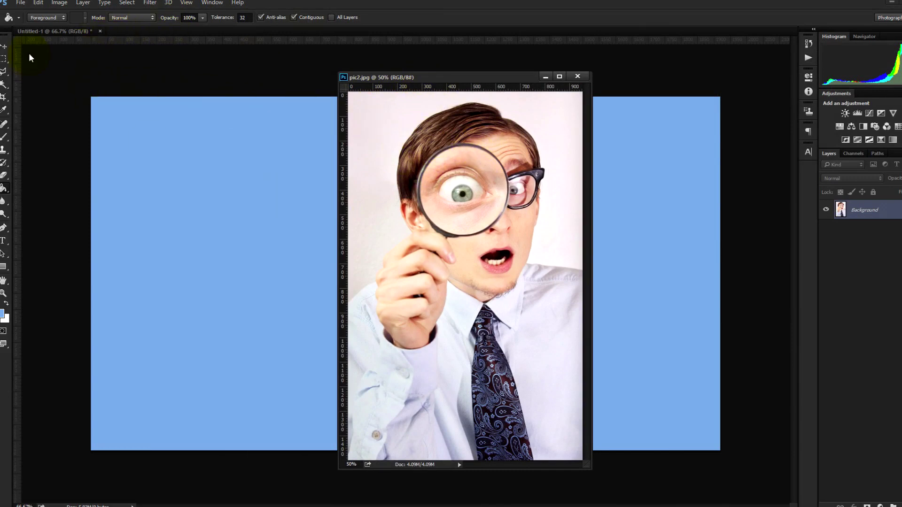
pyautogui.click(4, 46)
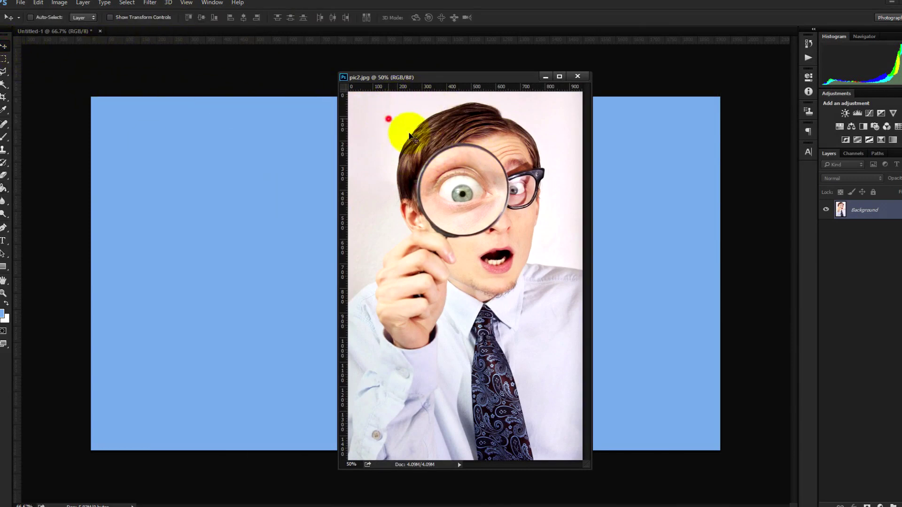
pyautogui.moveTo(422, 162)
pyautogui.mouseDown()
pyautogui.moveTo(333, 153)
pyautogui.moveTo(387, 164)
pyautogui.mouseUp()
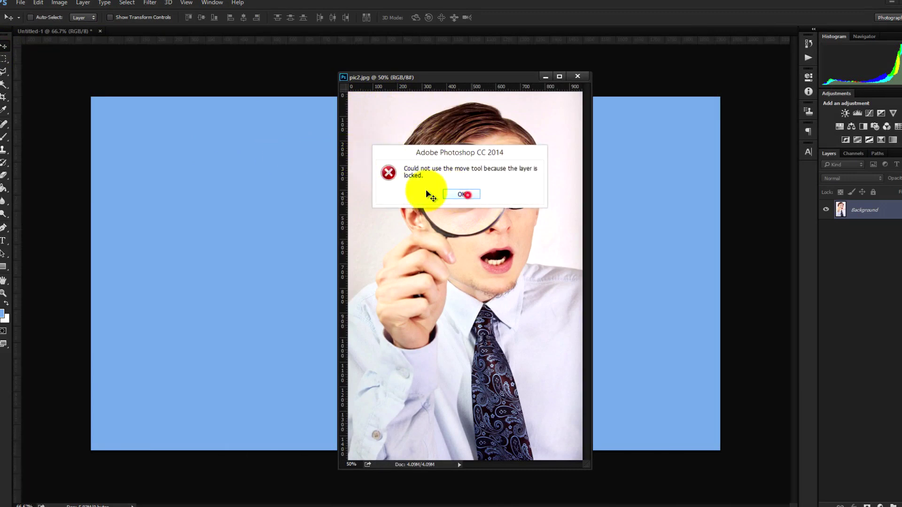
pyautogui.click(447, 194)
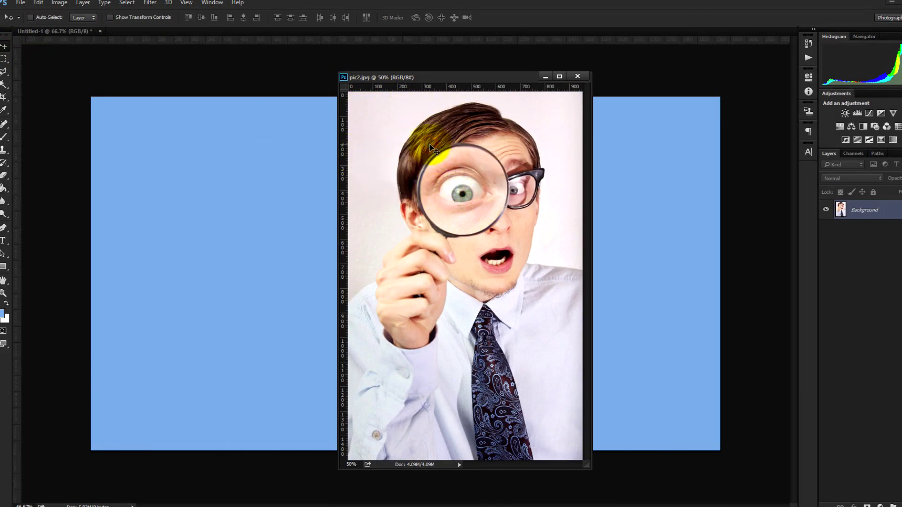
pyautogui.moveTo(431, 148); pyautogui.dragTo(246, 157)
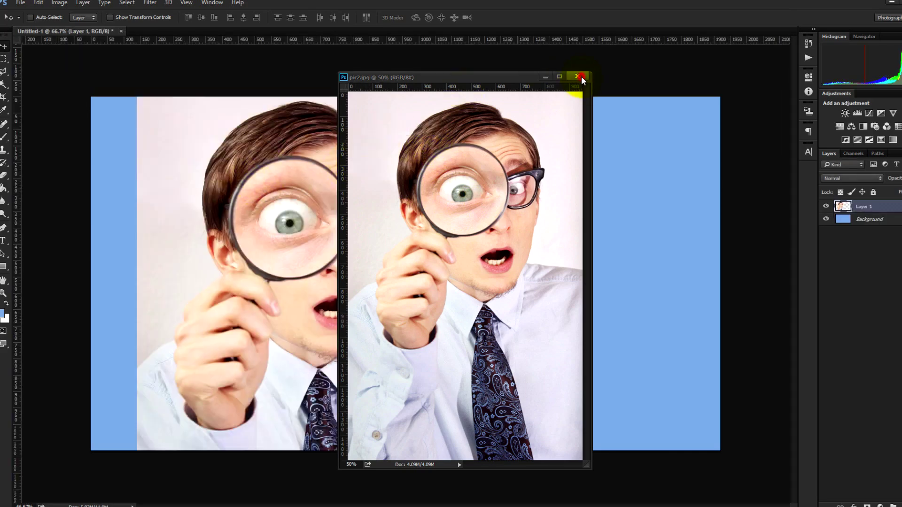
pyautogui.click(579, 76)
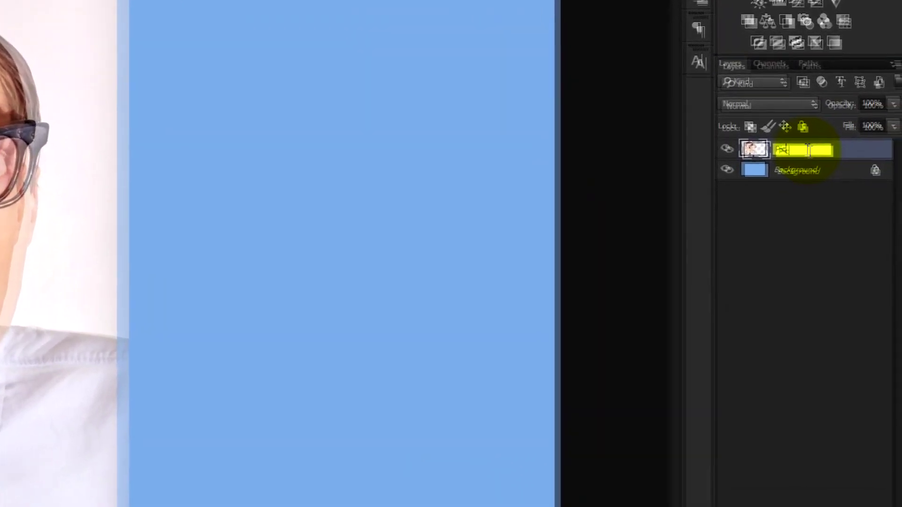
pyautogui.write('Pic')
# - Name the new layer Pic and move the photo to the canvas's right half
pyautogui.click(842, 143)
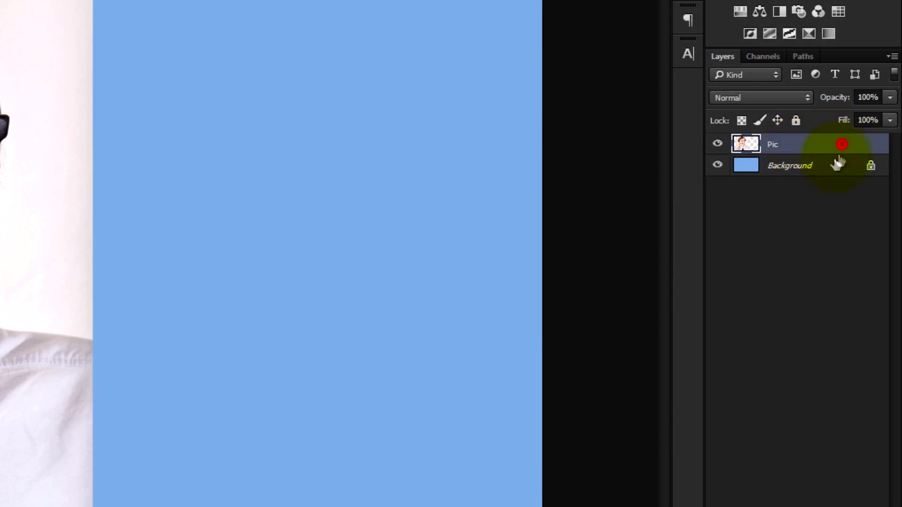
pyautogui.click(795, 164)
pyautogui.click(791, 149)
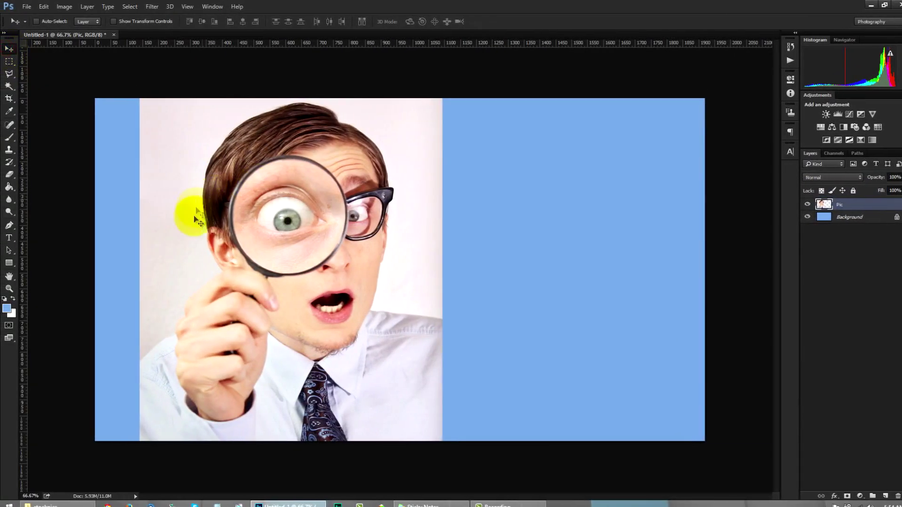
pyautogui.moveTo(201, 233)
pyautogui.mouseDown()
pyautogui.moveTo(501, 262)
pyautogui.moveTo(554, 311)
pyautogui.mouseUp()
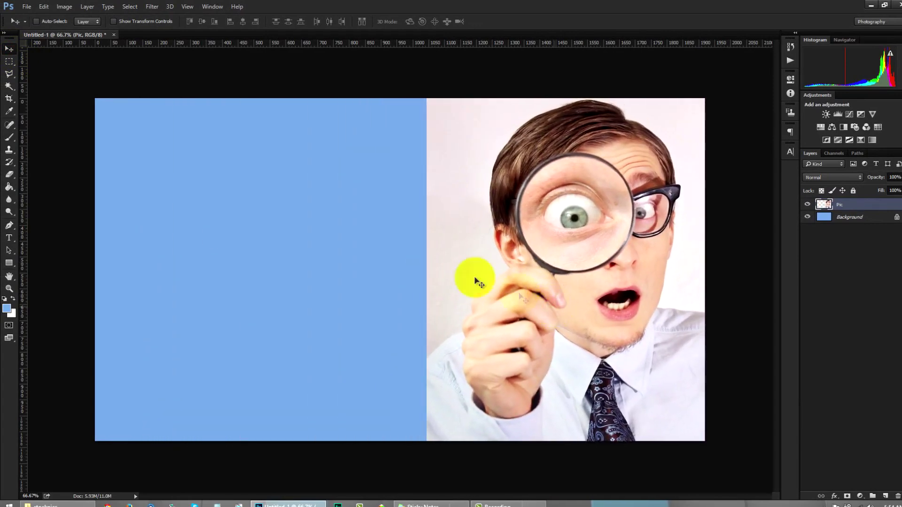
# - Start a white Impact Regular text layer near the canvas top-left
pyautogui.click(10, 235)
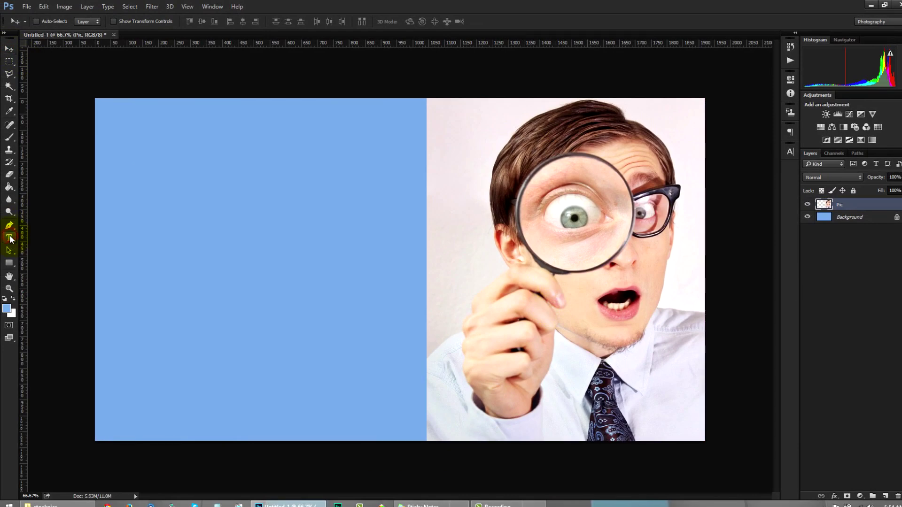
pyautogui.click(15, 299)
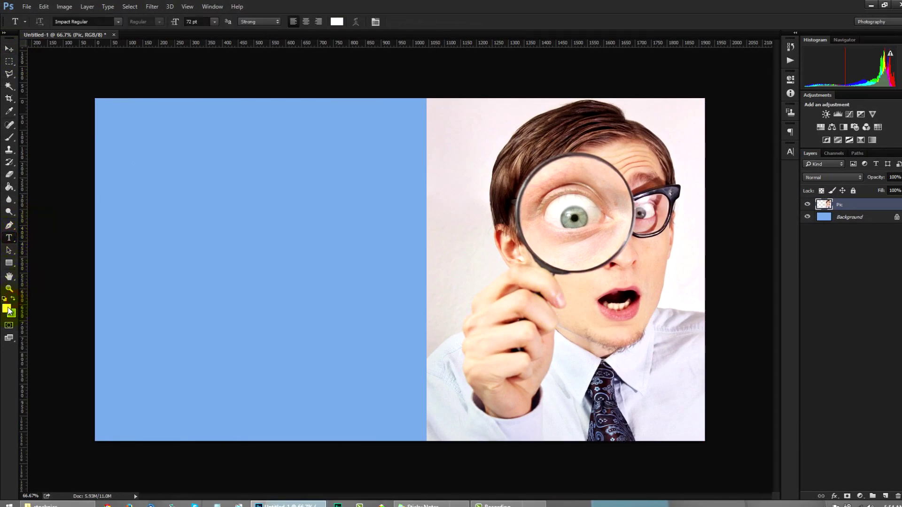
pyautogui.click(8, 307)
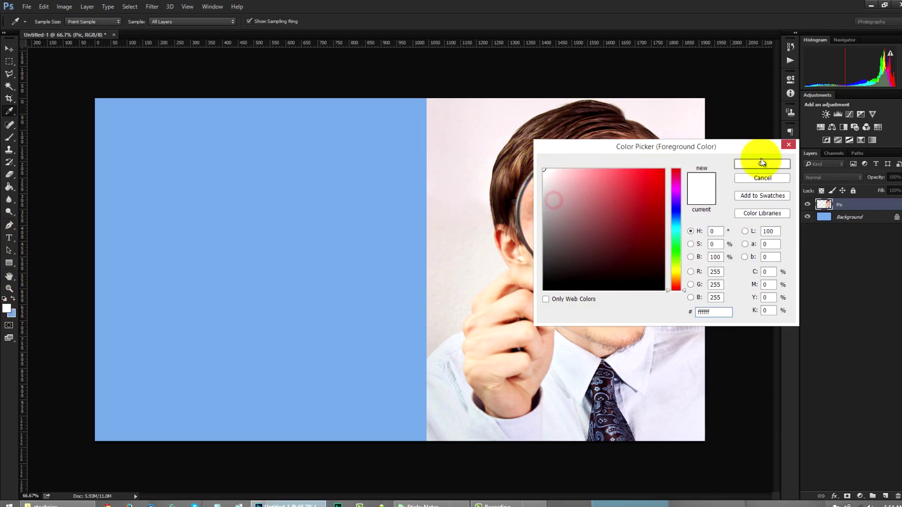
pyautogui.click(762, 163)
pyautogui.click(85, 21)
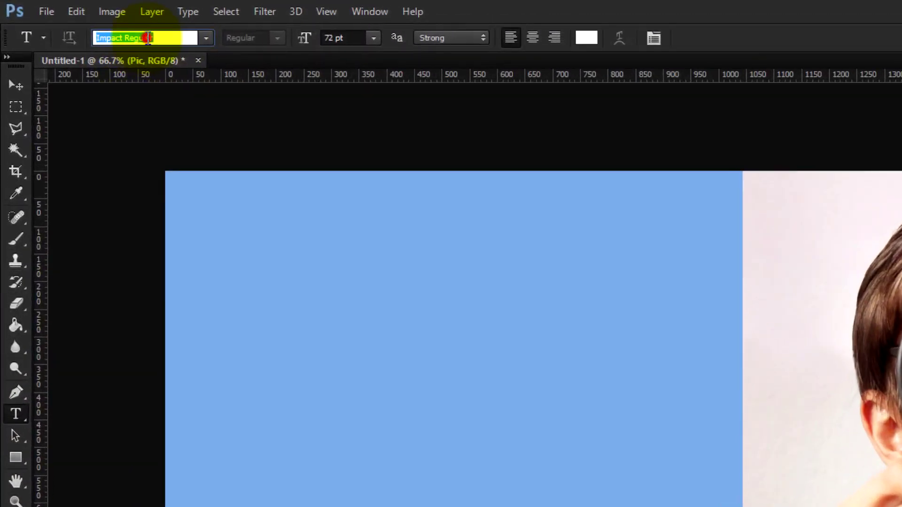
pyautogui.click(202, 38)
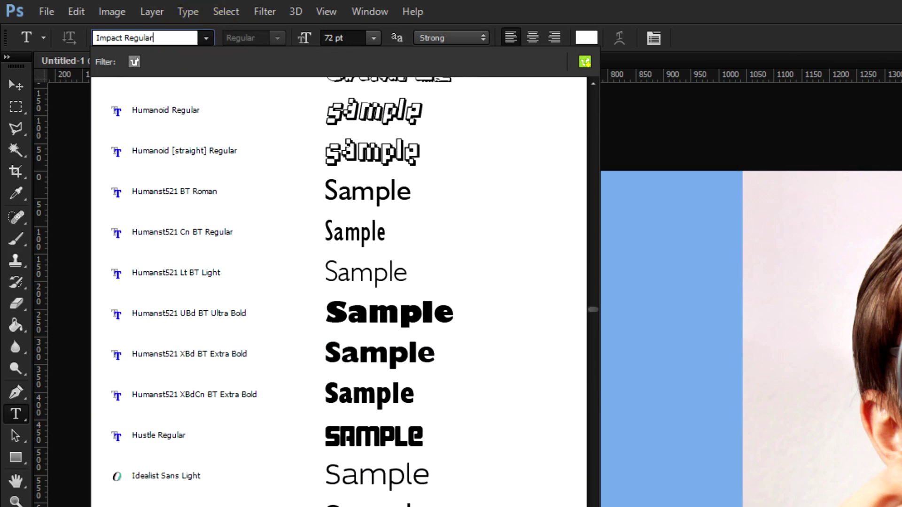
pyautogui.press('Return')
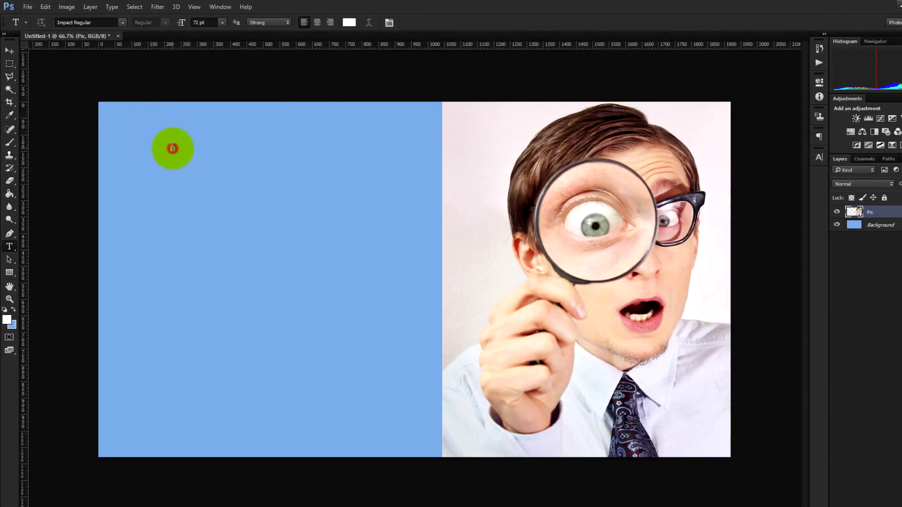
pyautogui.click(172, 148)
pyautogui.write('THIS IS MY')
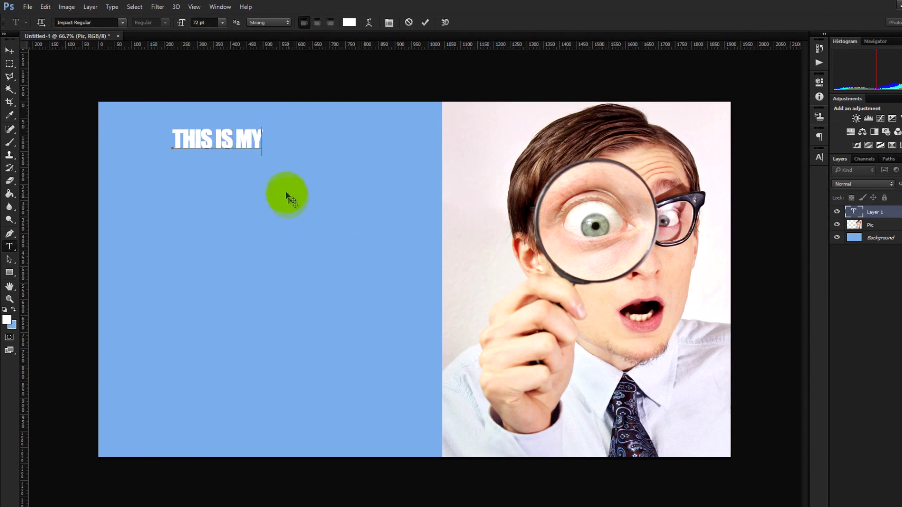
# - Commit THIS IS MY, move it top-left and enlarge it across the top
pyautogui.click(10, 53)
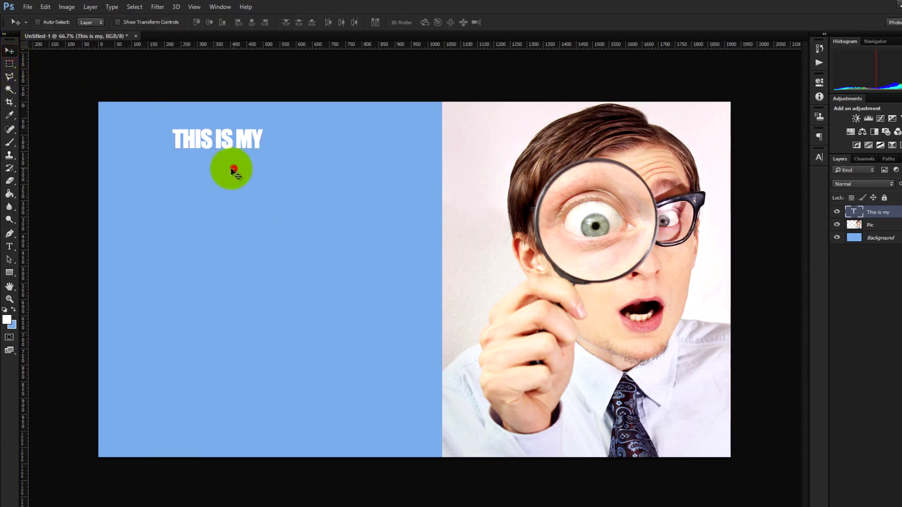
pyautogui.moveTo(233, 171); pyautogui.dragTo(172, 151)
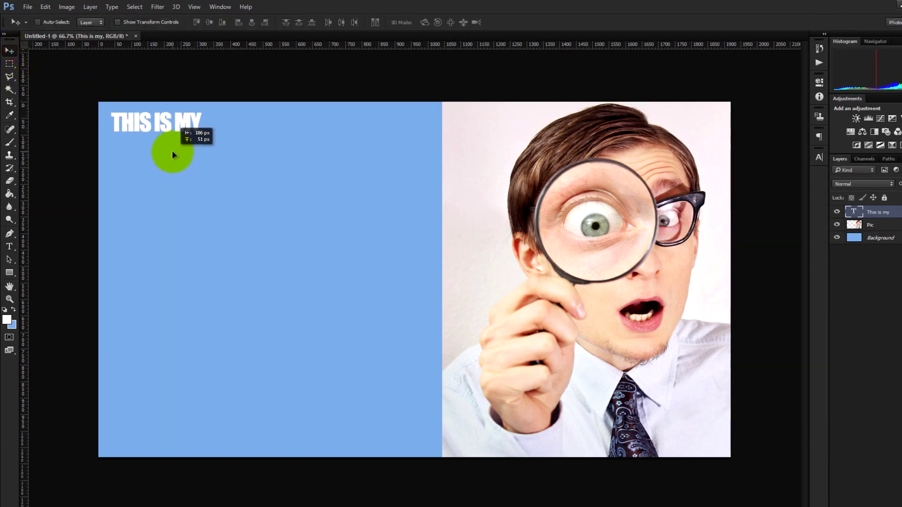
pyautogui.hotkey('ctrl', 't')
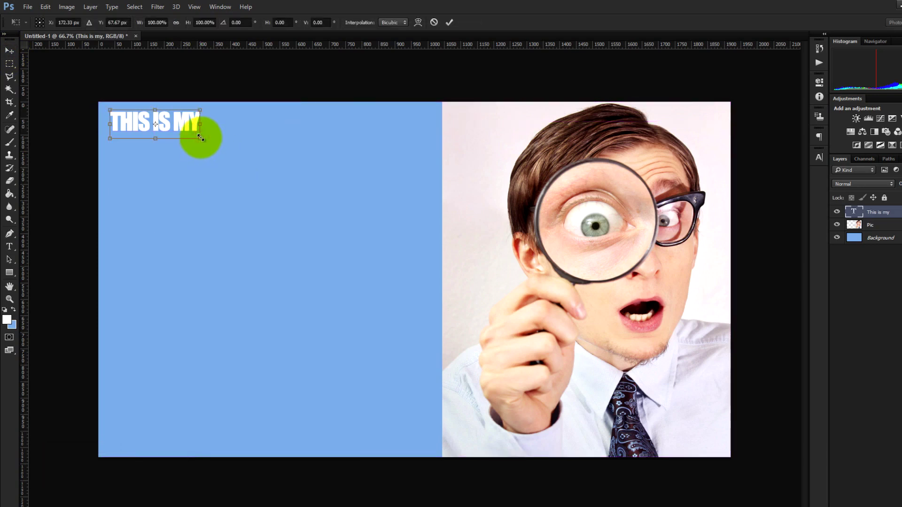
pyautogui.moveTo(202, 137)
pyautogui.mouseDown()
pyautogui.moveTo(216, 157)
pyautogui.moveTo(308, 177)
pyautogui.moveTo(495, 252)
pyautogui.moveTo(486, 232)
pyautogui.mouseUp()
pyautogui.click(14, 51)
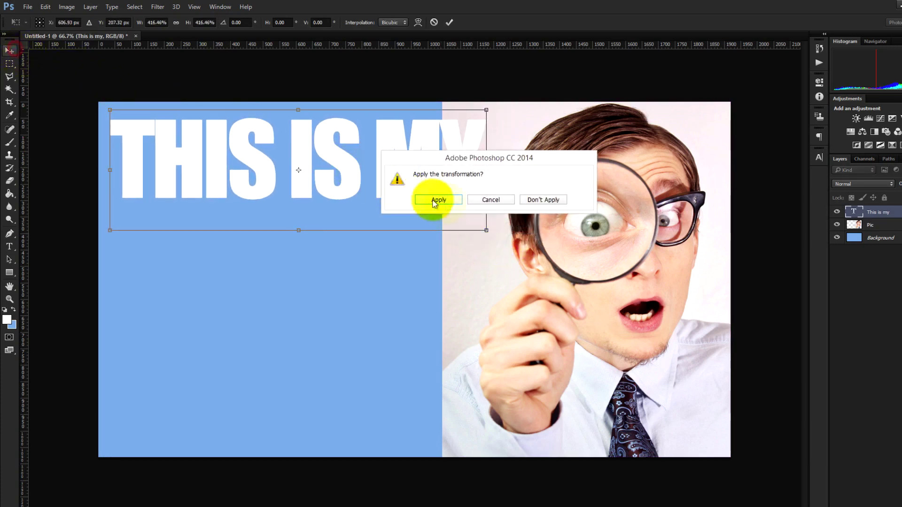
pyautogui.click(444, 201)
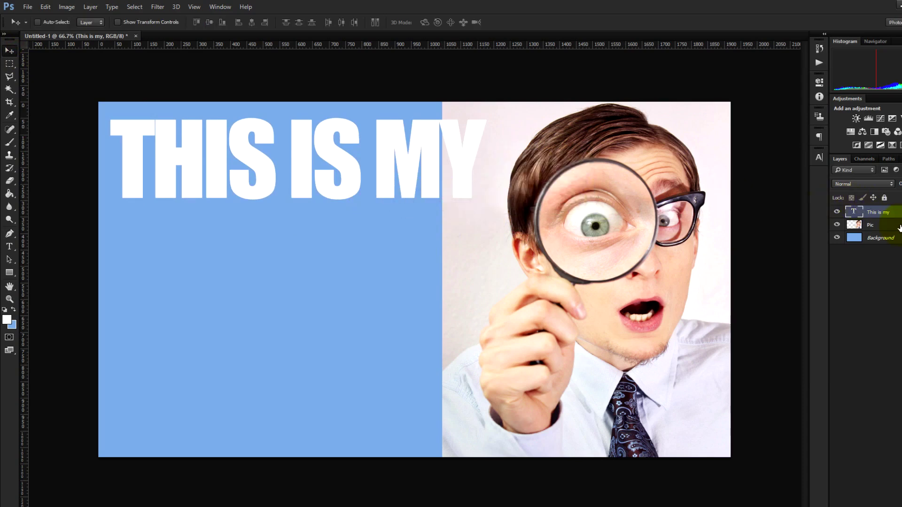
# - Duplicate the headline layer and move the copy below the first line
pyautogui.rightClick(886, 217)
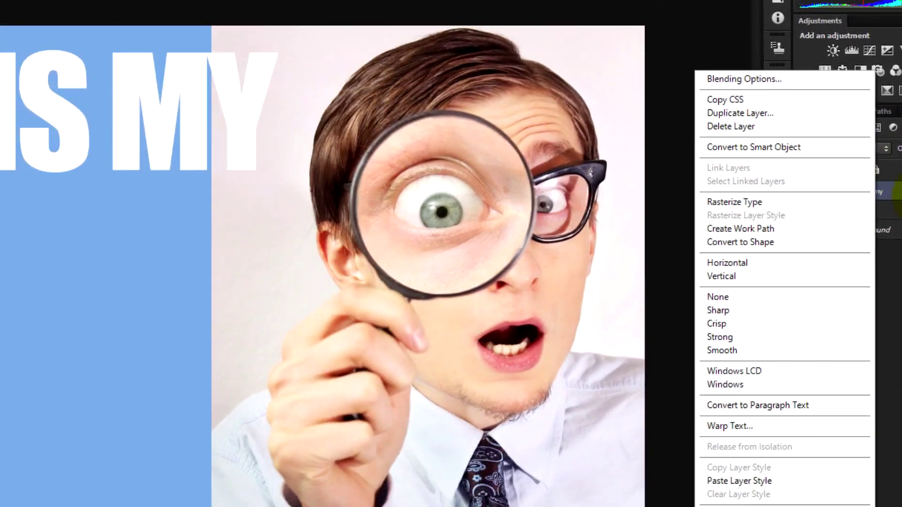
pyautogui.click(787, 113)
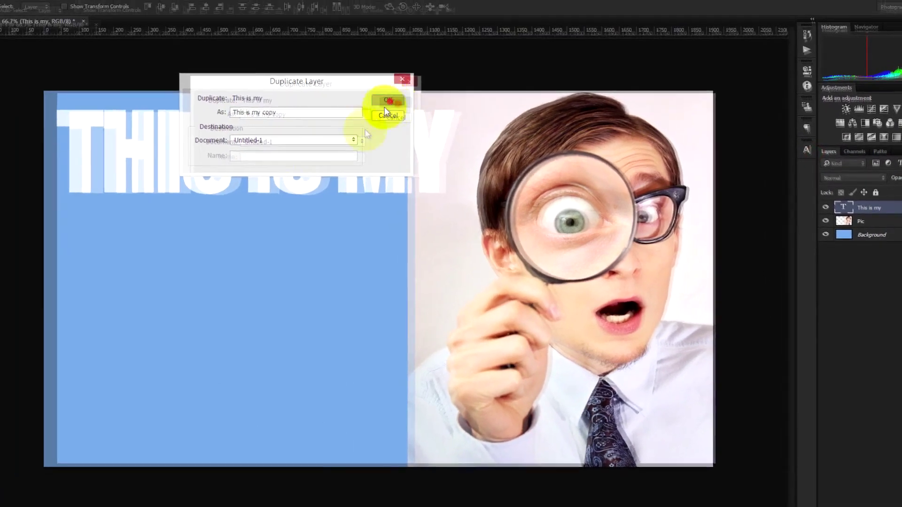
pyautogui.click(388, 96)
pyautogui.moveTo(288, 152); pyautogui.dragTo(292, 241)
# - Retype the copied line as BRAND NEW
pyautogui.click(10, 243)
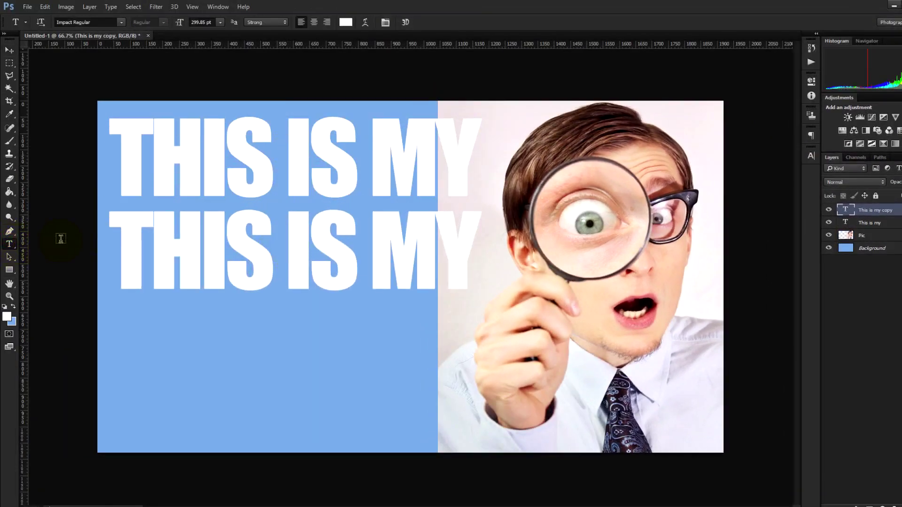
pyautogui.moveTo(115, 242); pyautogui.dragTo(624, 299)
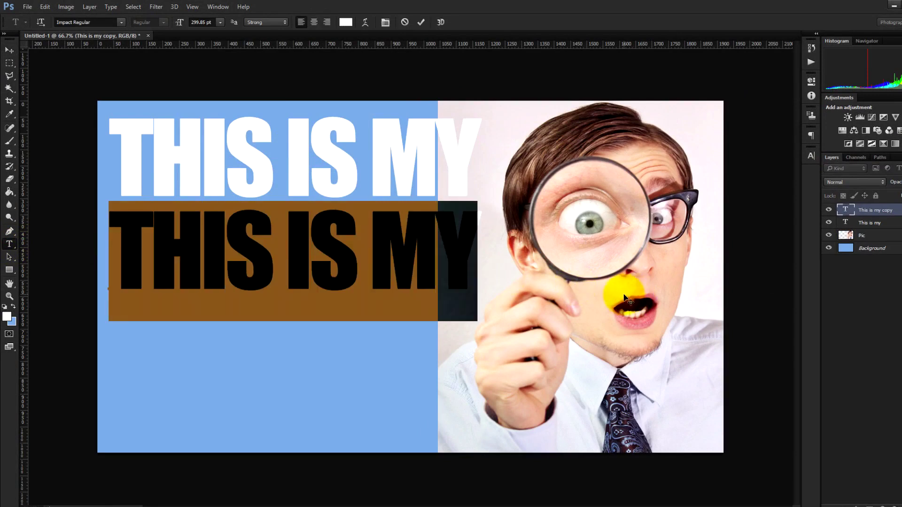
pyautogui.write('BRA')
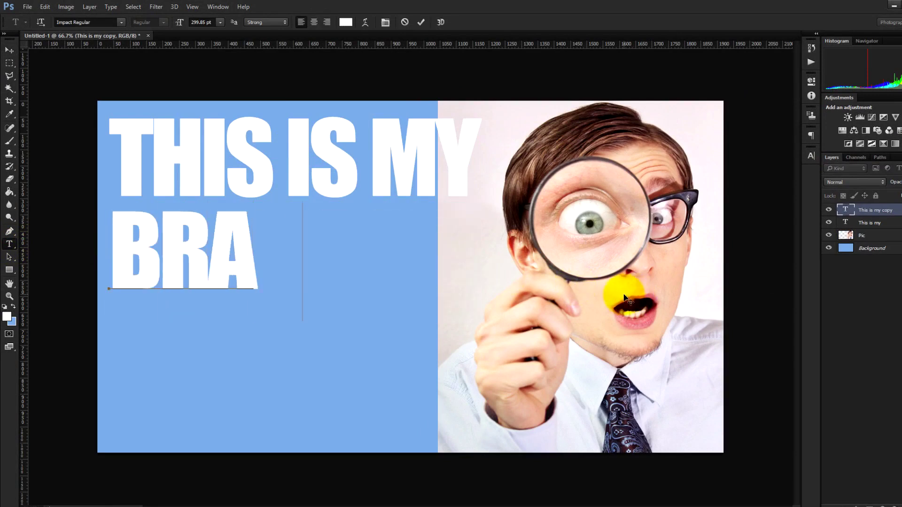
pyautogui.write('ND NEW')
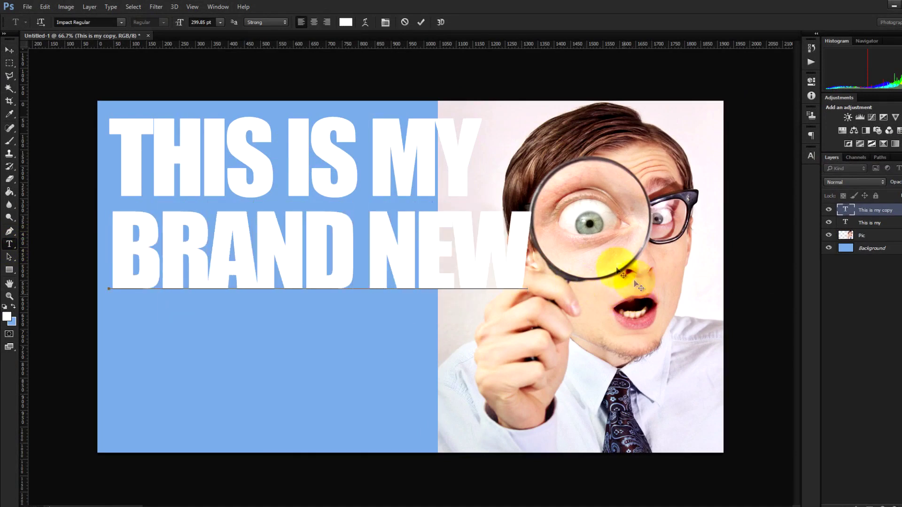
pyautogui.click(9, 51)
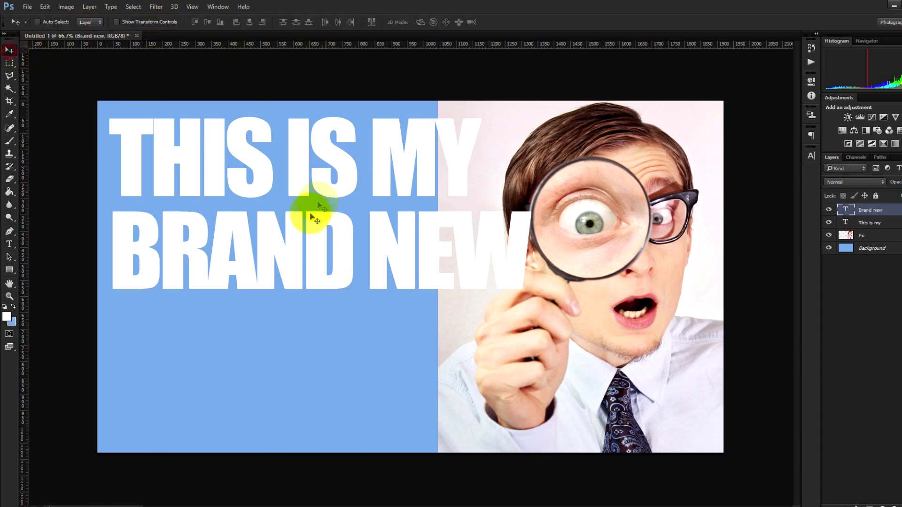
# - Scale BRAND NEW to match the top line's width and align it beneath THIS IS MY
pyautogui.hotkey('ctrl', 't')
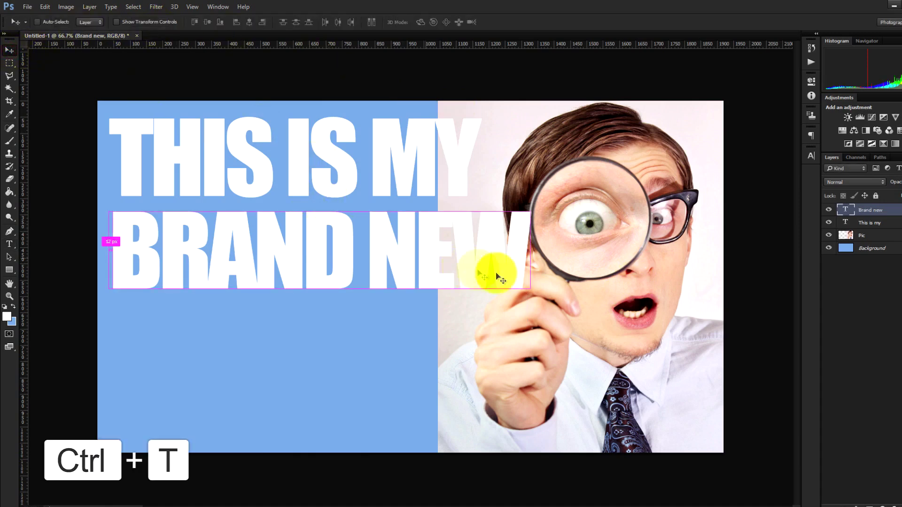
pyautogui.moveTo(531, 322); pyautogui.dragTo(483, 308)
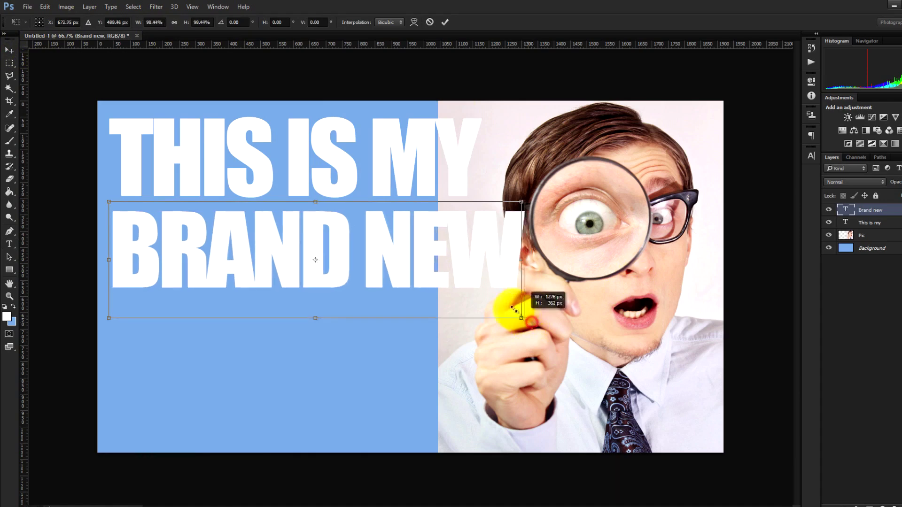
pyautogui.press('Return')
pyautogui.moveTo(377, 252); pyautogui.dragTo(288, 228)
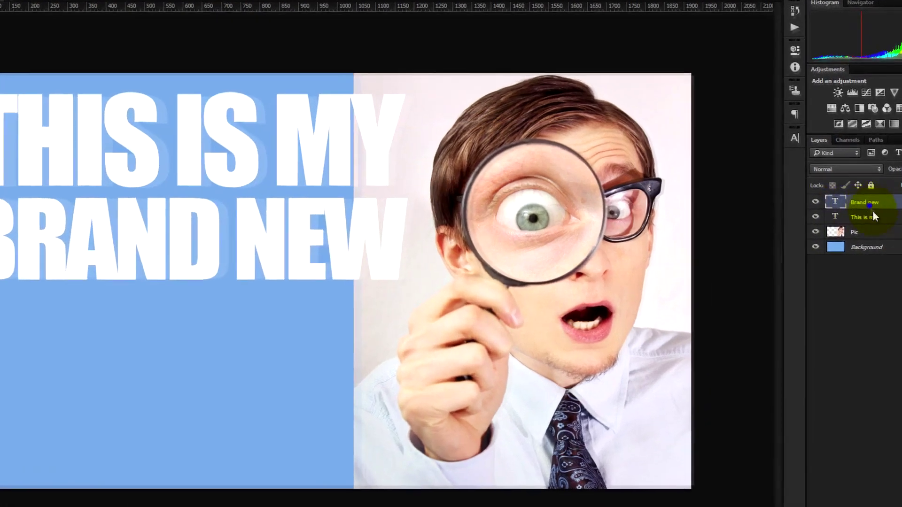
# - Duplicate BRAND NEW as THUMB, enlarge it and place it below BRAND NEW
pyautogui.rightClick(868, 203)
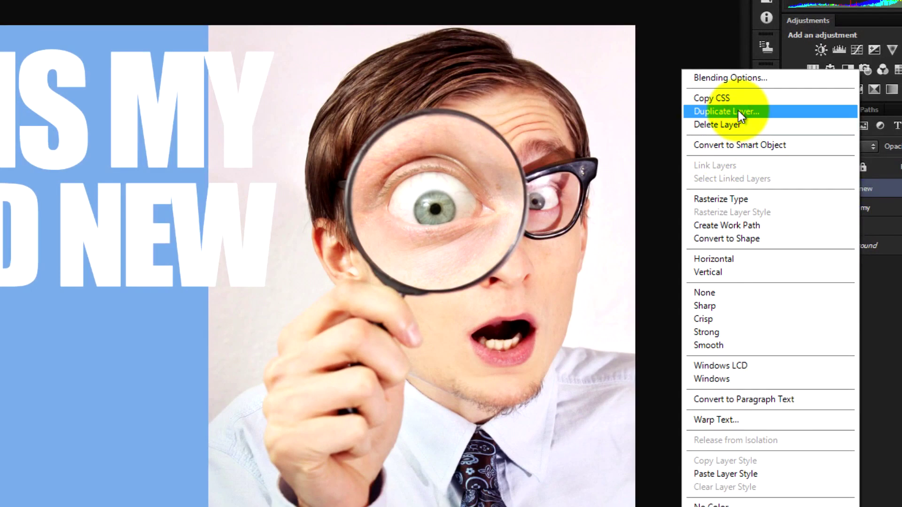
pyautogui.click(738, 111)
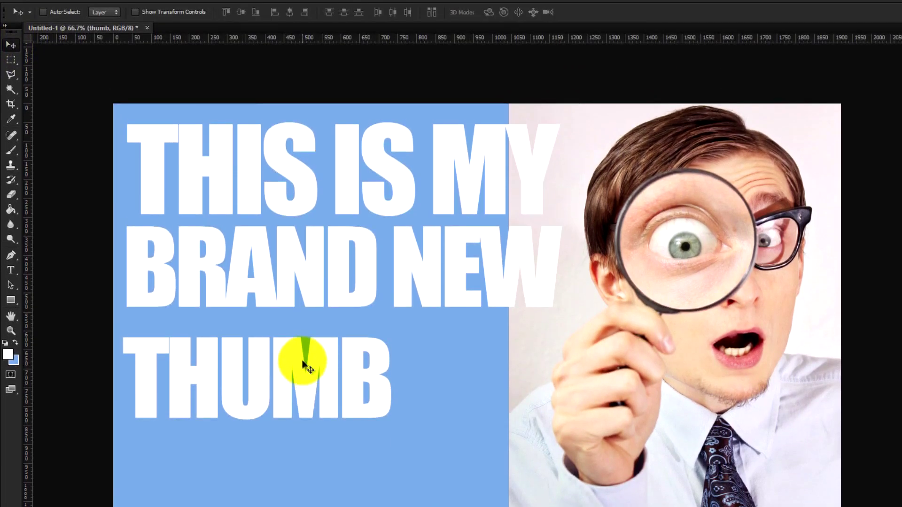
pyautogui.hotkey('ctrl', 't')
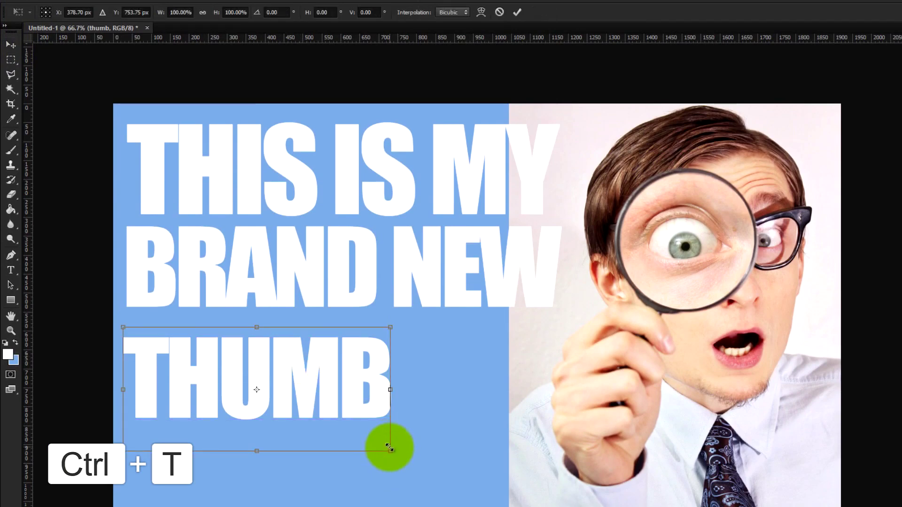
pyautogui.moveTo(390, 327); pyautogui.dragTo(566, 246)
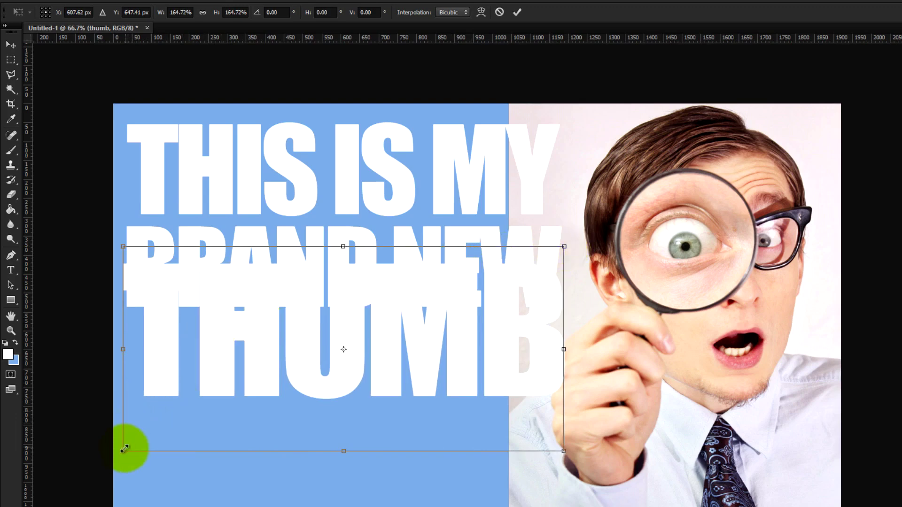
pyautogui.moveTo(124, 448); pyautogui.dragTo(126, 448)
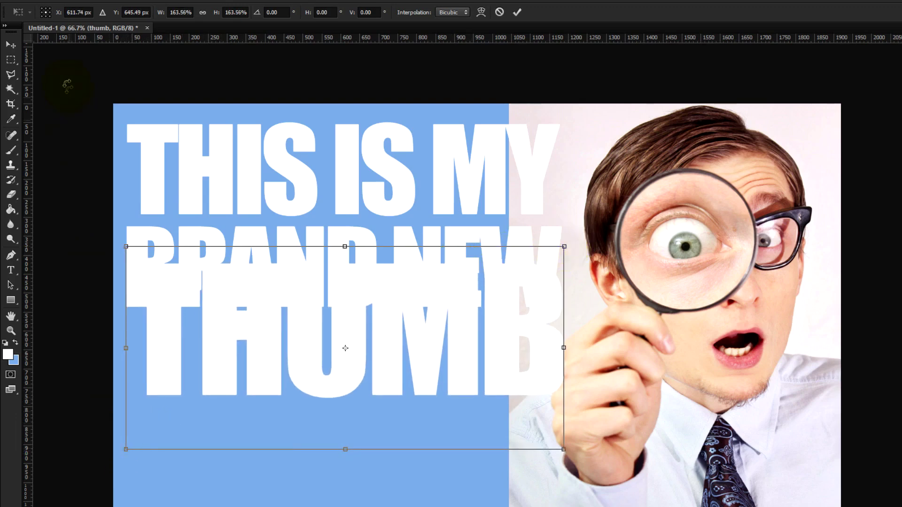
pyautogui.click(11, 45)
pyautogui.click(518, 215)
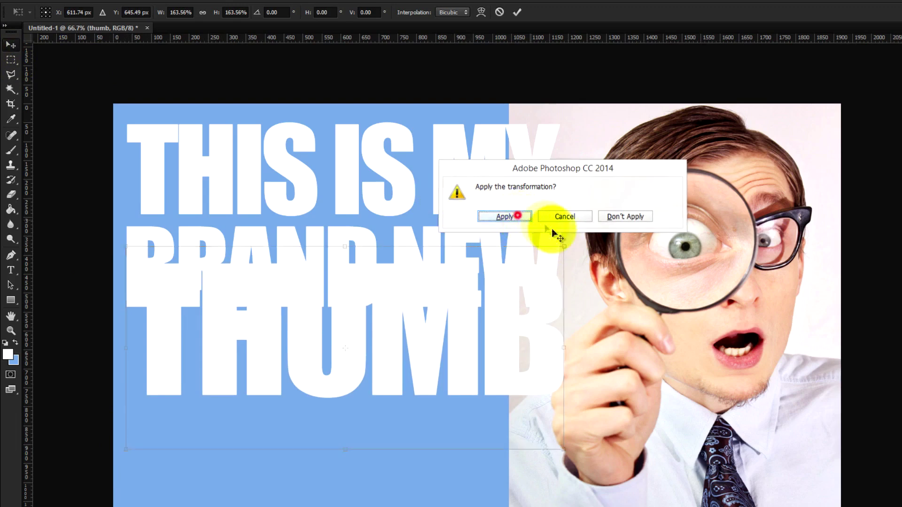
pyautogui.moveTo(380, 259); pyautogui.dragTo(348, 339)
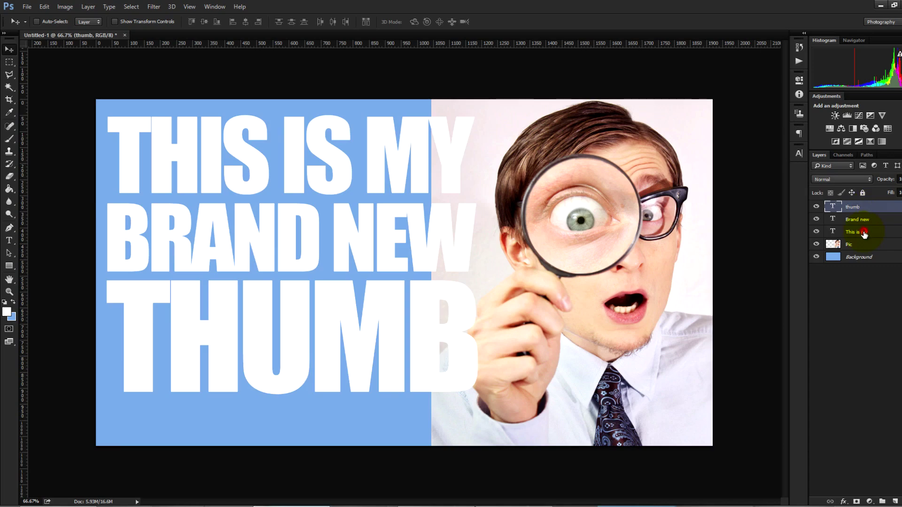
# - Resize and reposition the three headline lines together as one block and apply
pyautogui.keyDown('shift'); pyautogui.click(864, 234); pyautogui.keyUp('shift')
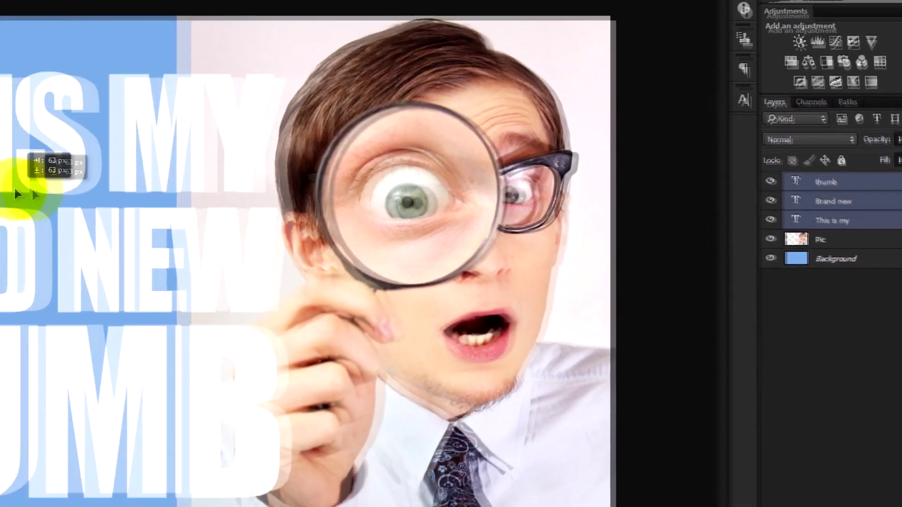
pyautogui.moveTo(14, 187); pyautogui.dragTo(240, 192)
pyautogui.hotkey('ctrl', 't')
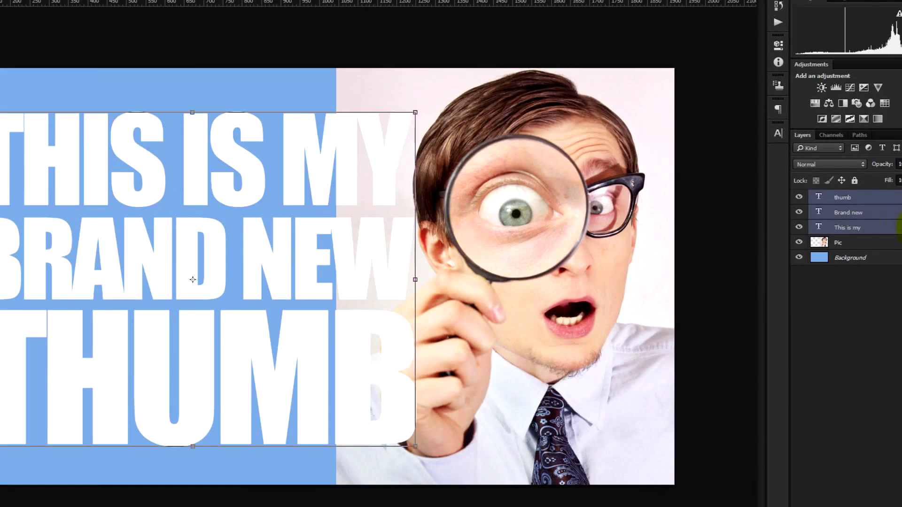
pyautogui.moveTo(49, 125); pyautogui.dragTo(97, 127)
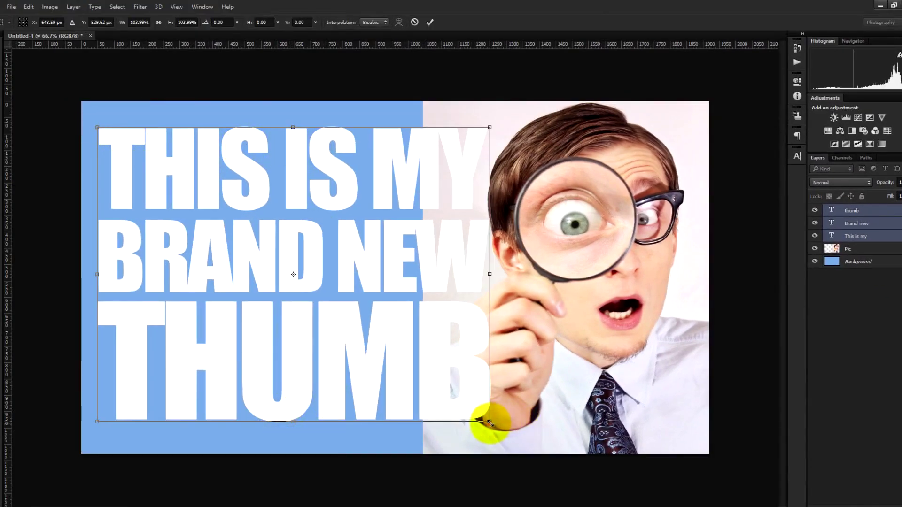
pyautogui.moveTo(491, 422); pyautogui.dragTo(514, 430)
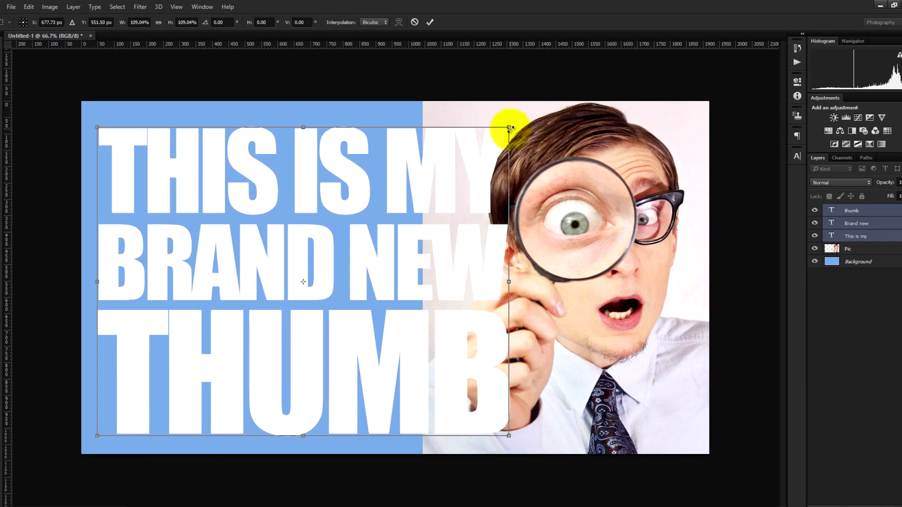
pyautogui.moveTo(509, 127); pyautogui.dragTo(518, 121)
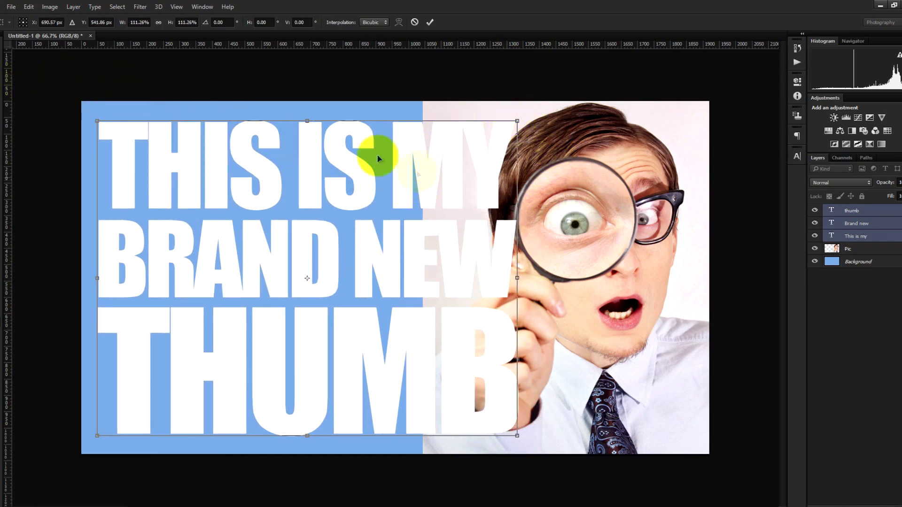
pyautogui.click(2, 55)
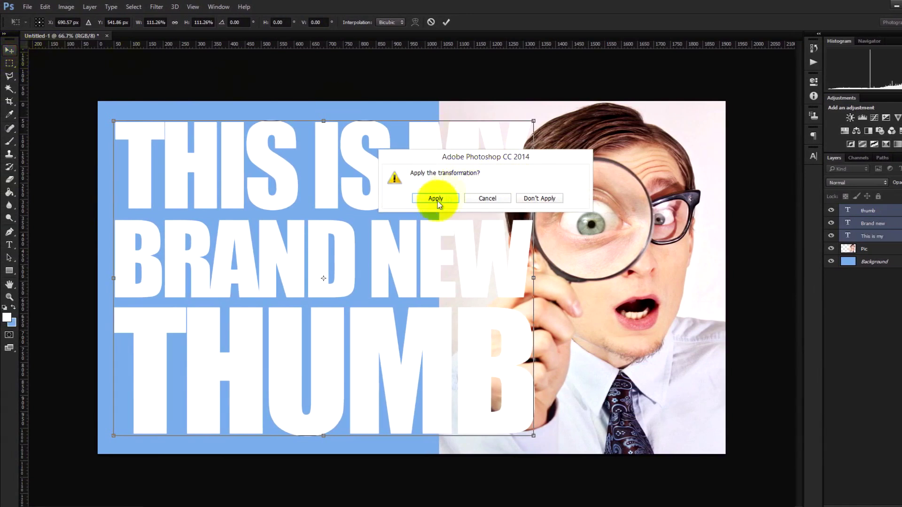
pyautogui.click(434, 201)
# - Shift the magnifying-glass photo slightly to the right
pyautogui.click(878, 250)
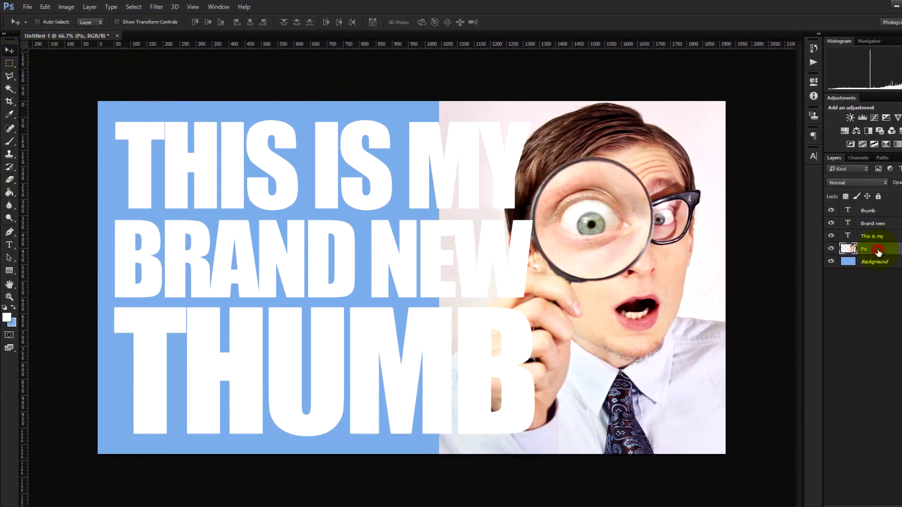
pyautogui.moveTo(604, 301); pyautogui.dragTo(618, 304)
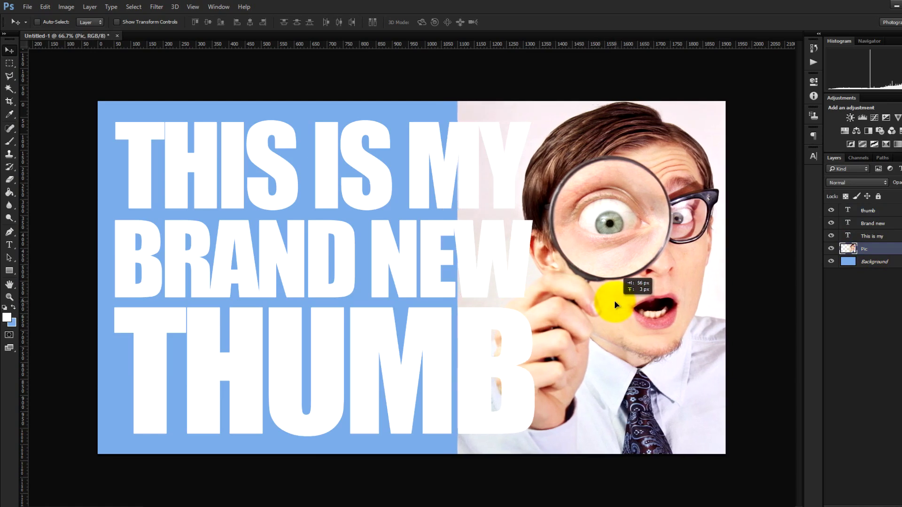
pyautogui.moveTo(619, 300); pyautogui.dragTo(614, 301)
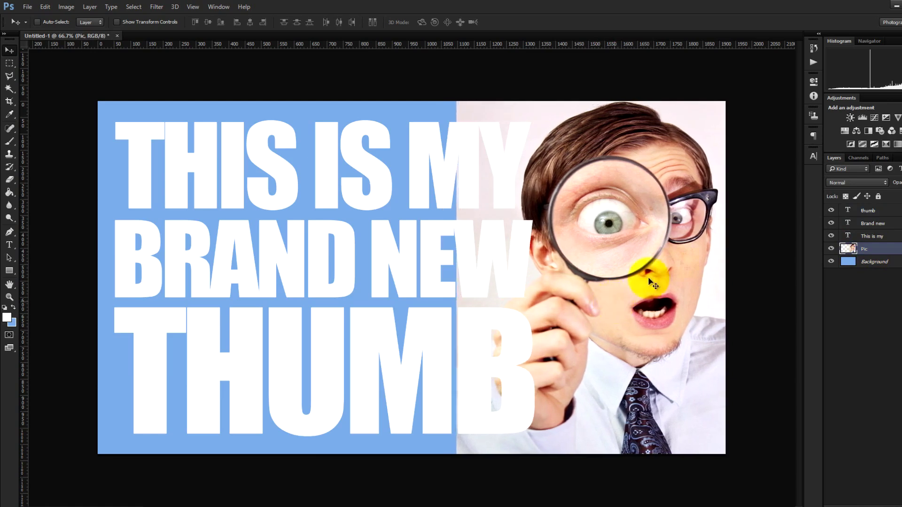
pyautogui.click(869, 212)
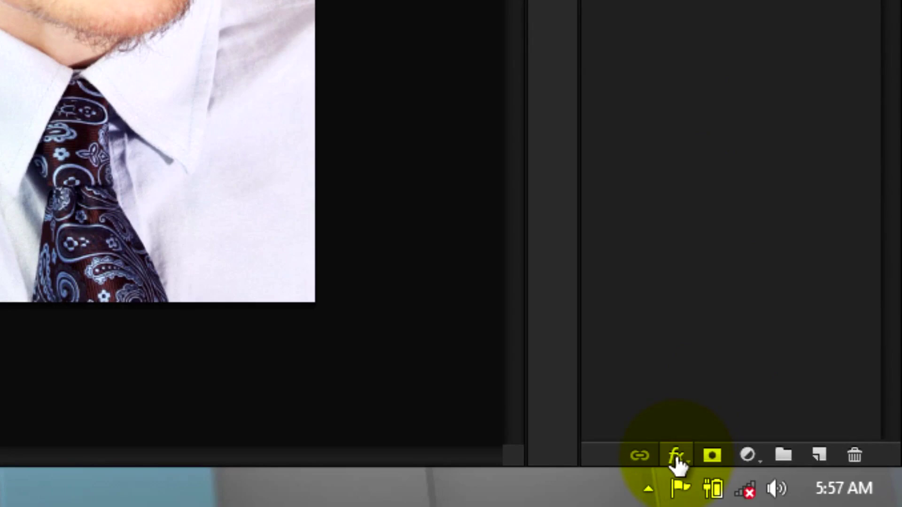
# - Add a black Stroke effect of about 9 px around the THUMB text
pyautogui.click(676, 457)
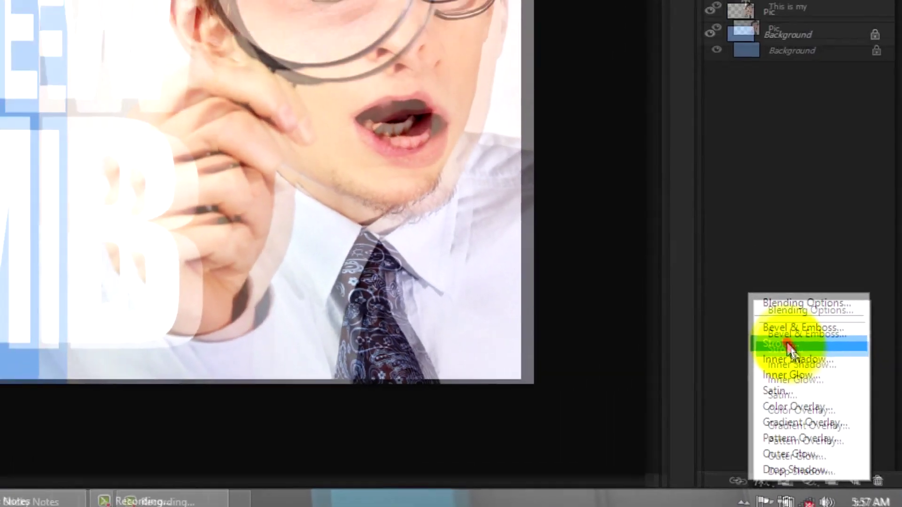
pyautogui.click(707, 248)
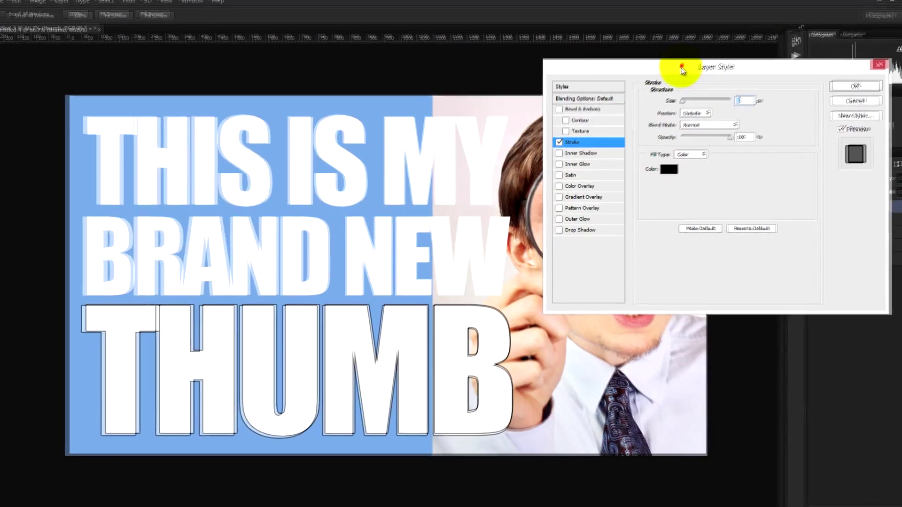
pyautogui.moveTo(682, 71); pyautogui.dragTo(617, 40)
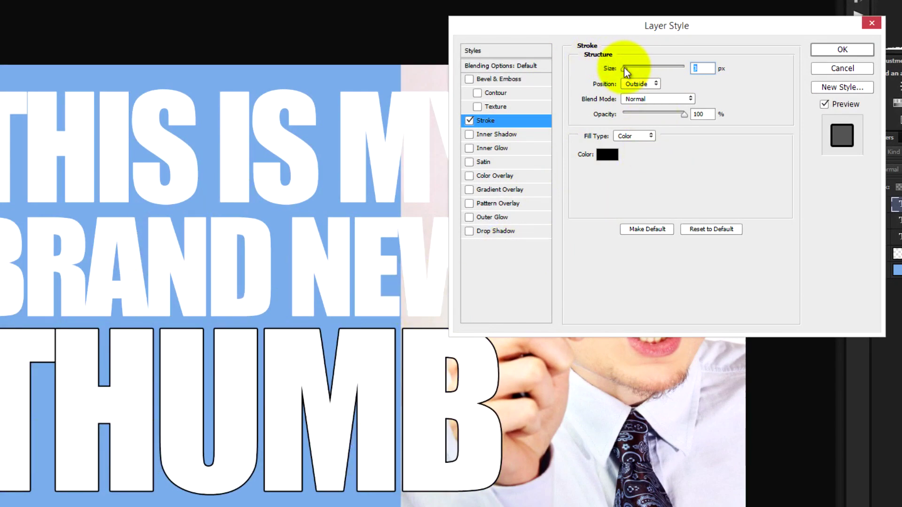
pyautogui.moveTo(624, 67); pyautogui.dragTo(629, 68)
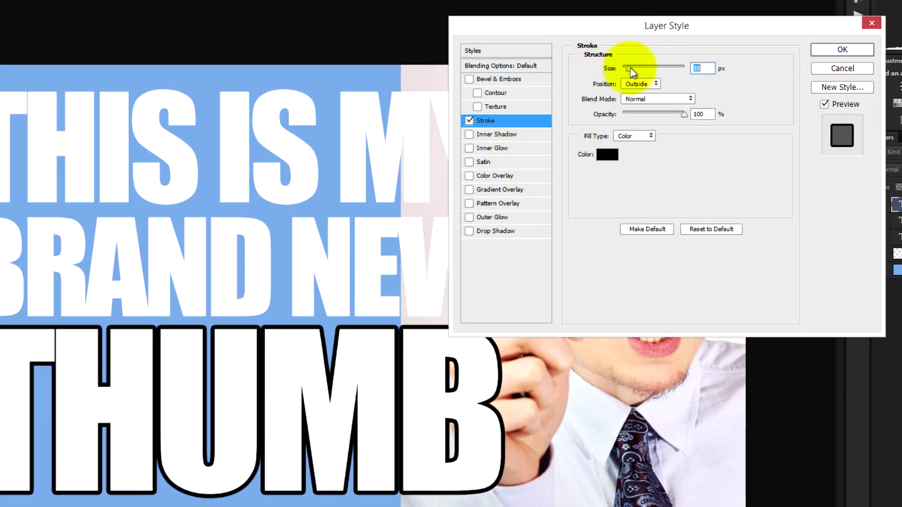
pyautogui.click(607, 156)
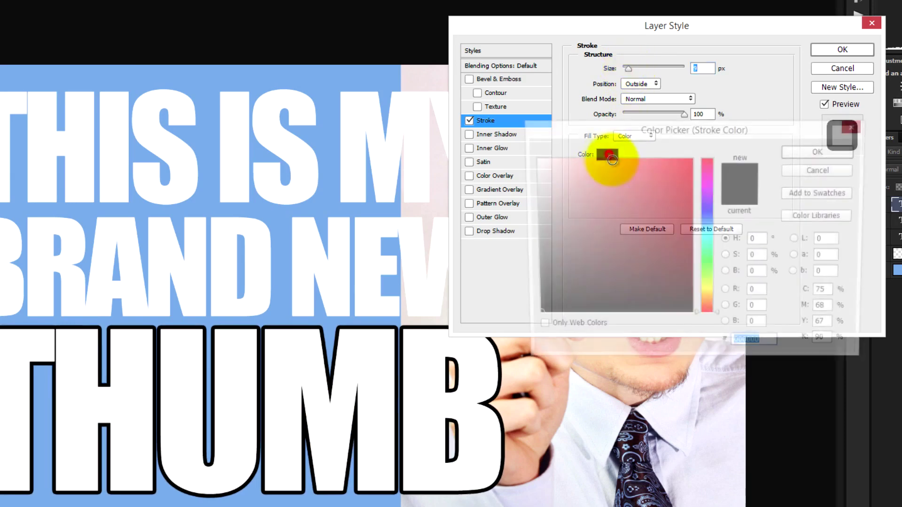
pyautogui.click(804, 170)
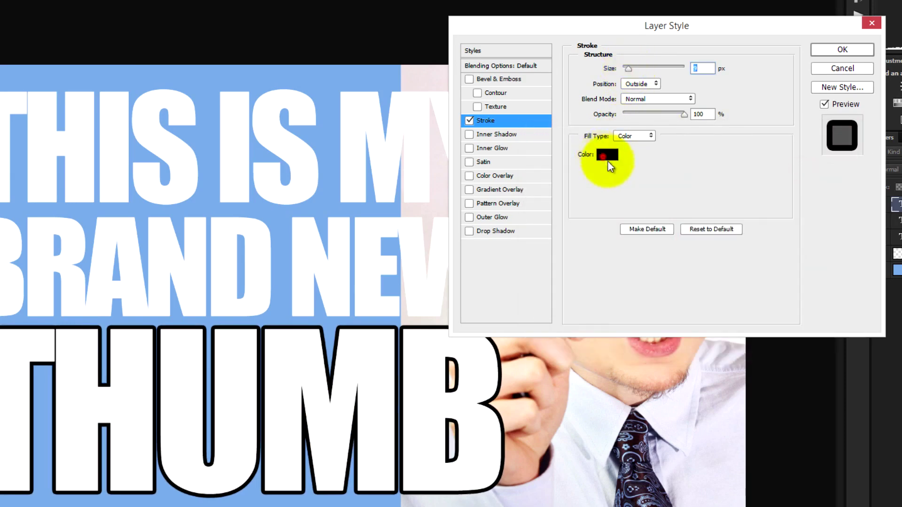
pyautogui.click(611, 159)
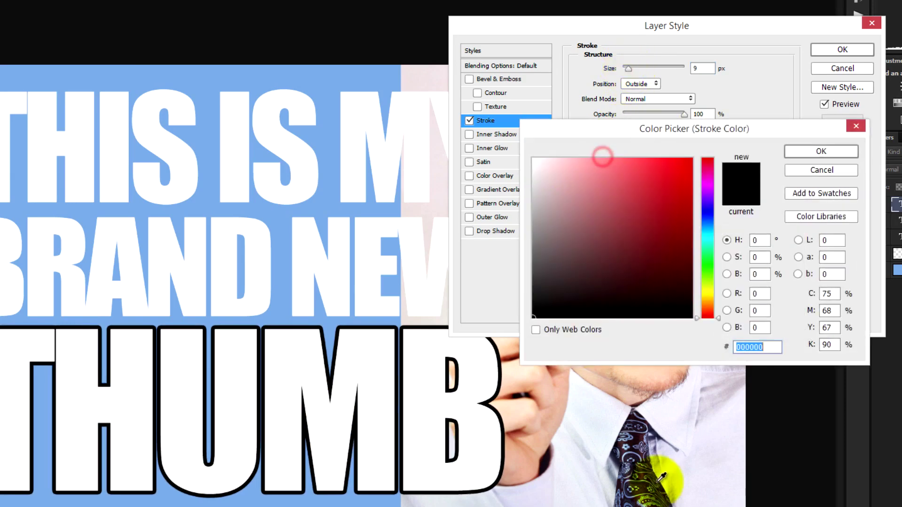
pyautogui.click(643, 438)
pyautogui.press('Escape')
# - Enable Drop Shadow on THUMB with angle 135 and distance about 25 px
pyautogui.click(497, 232)
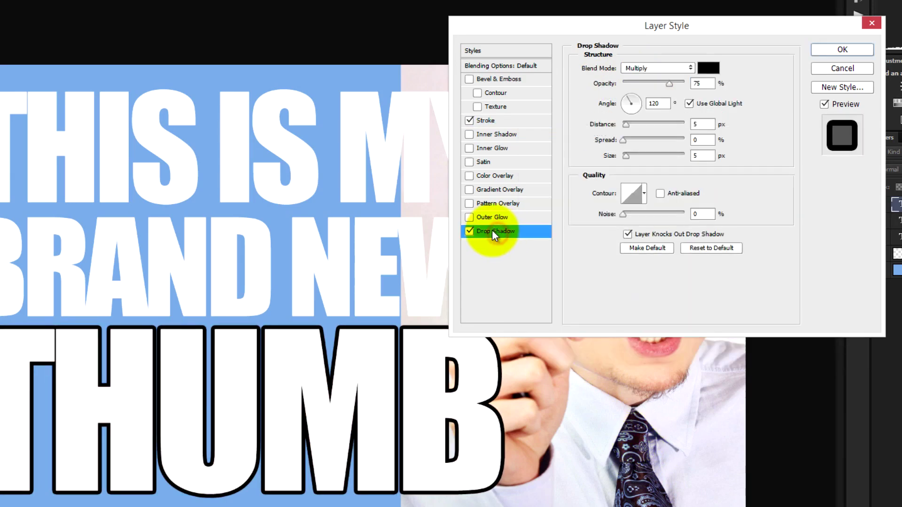
pyautogui.doubleClick(657, 103)
pyautogui.write('135')
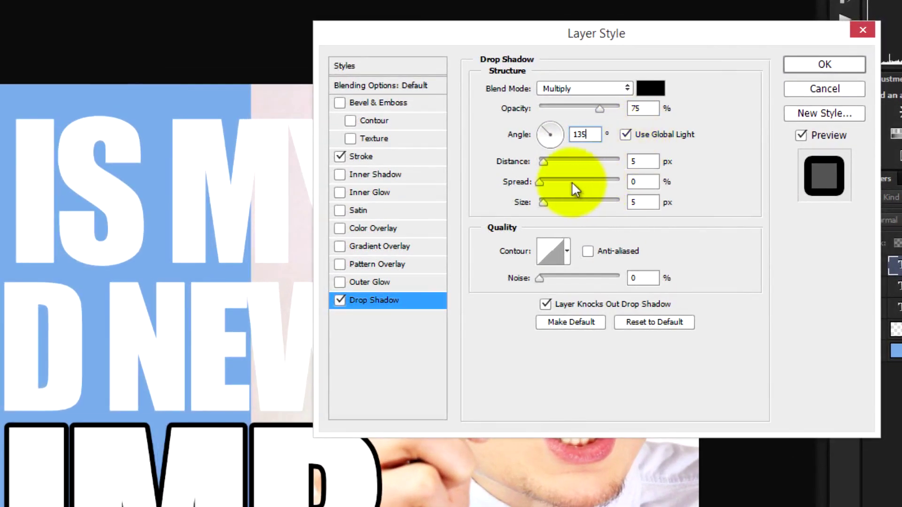
pyautogui.moveTo(543, 162); pyautogui.dragTo(560, 161)
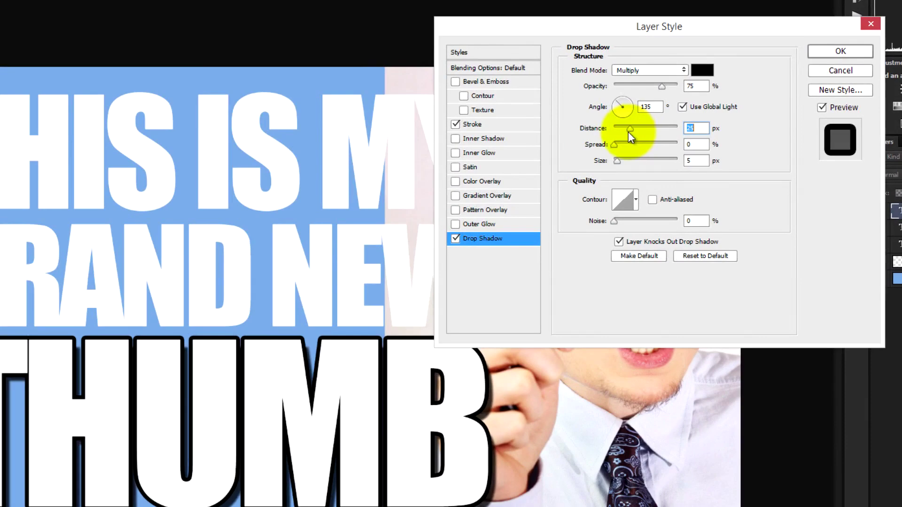
pyautogui.moveTo(627, 132); pyautogui.dragTo(630, 152)
pyautogui.click(618, 163)
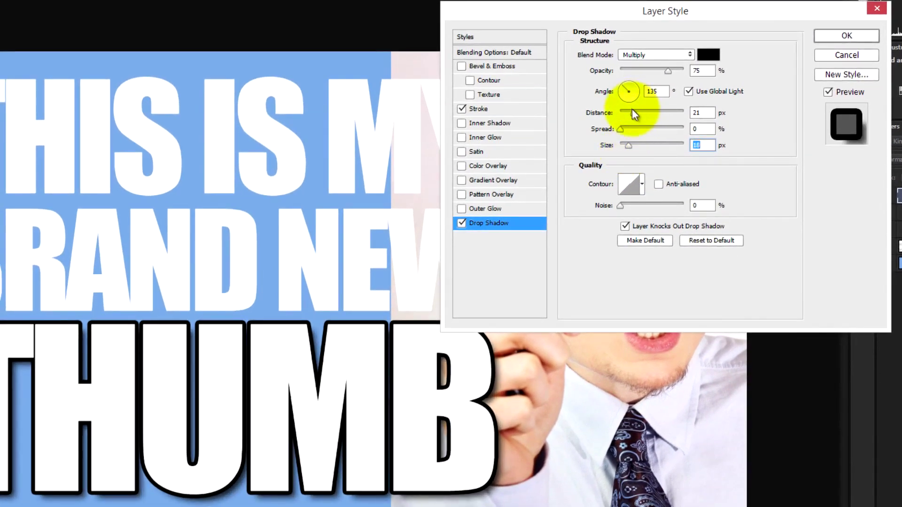
pyautogui.moveTo(634, 112); pyautogui.dragTo(640, 111)
pyautogui.moveTo(629, 145); pyautogui.dragTo(622, 145)
# - Make the shadow hard with size 0, opacity 100%, Normal blend, and apply the style
pyautogui.click(666, 71)
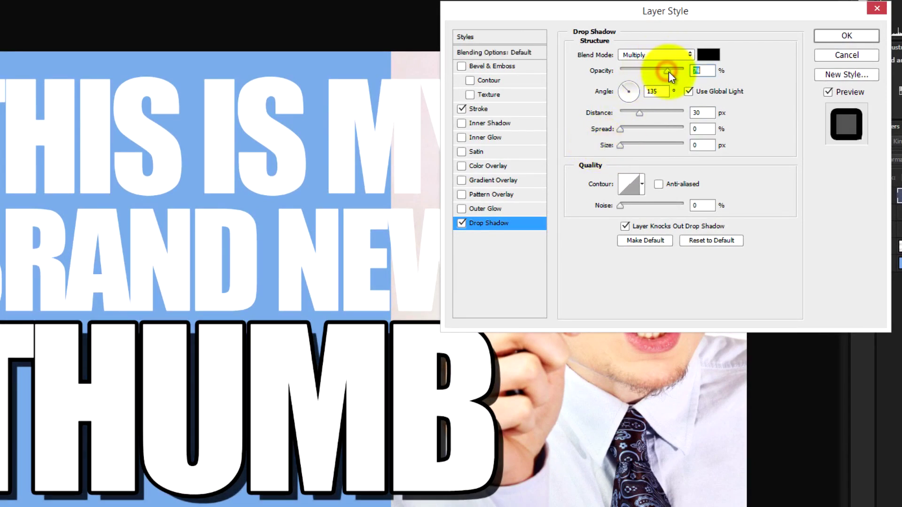
pyautogui.click(670, 56)
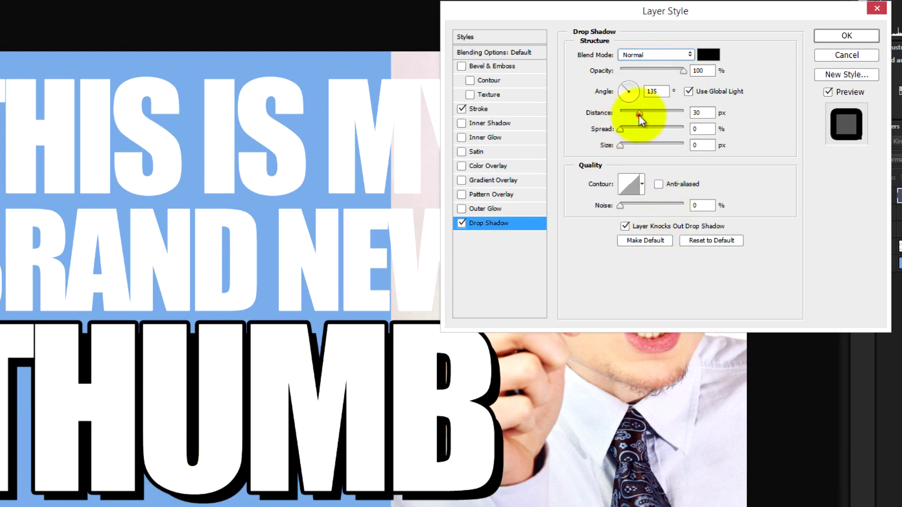
pyautogui.moveTo(639, 115); pyautogui.dragTo(637, 115)
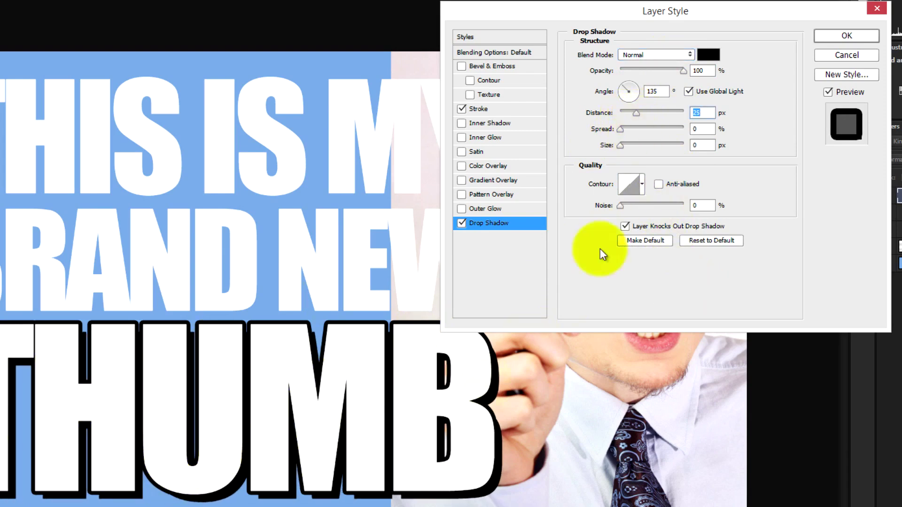
pyautogui.click(845, 36)
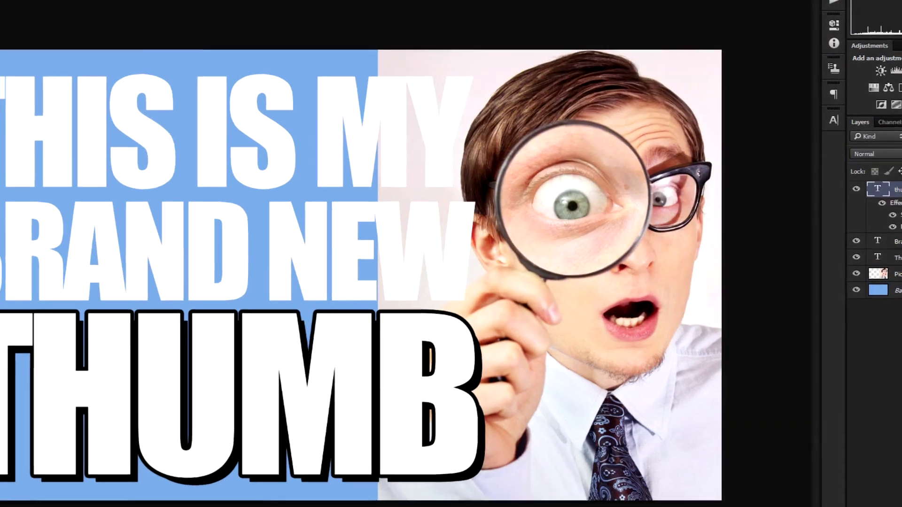
pyautogui.rightClick(871, 171)
# - Copy THUMB's layer style and paste it onto the Brand new and This is my layers
pyautogui.click(857, 170)
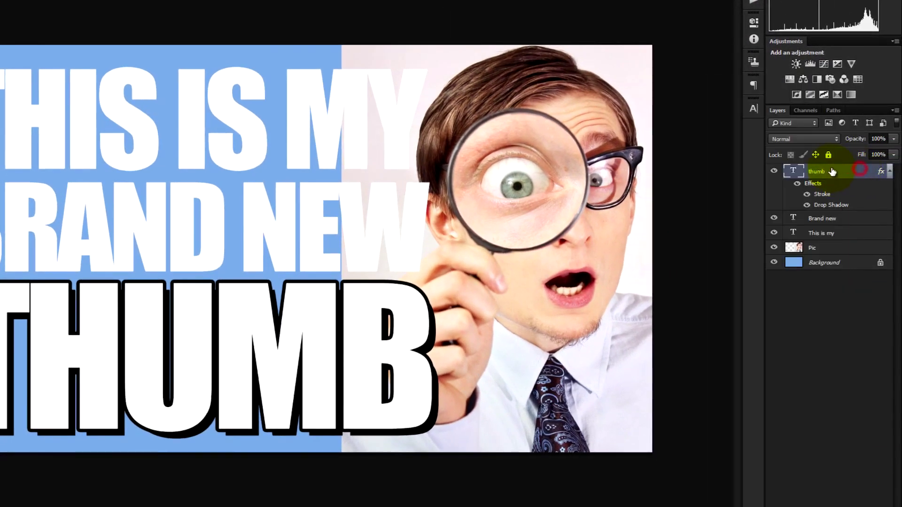
pyautogui.rightClick(835, 172)
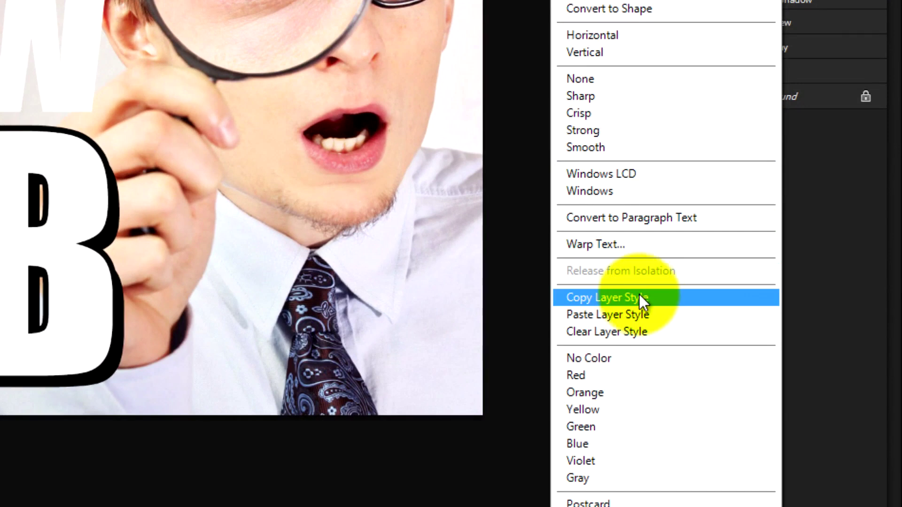
pyautogui.click(641, 298)
pyautogui.click(761, 28)
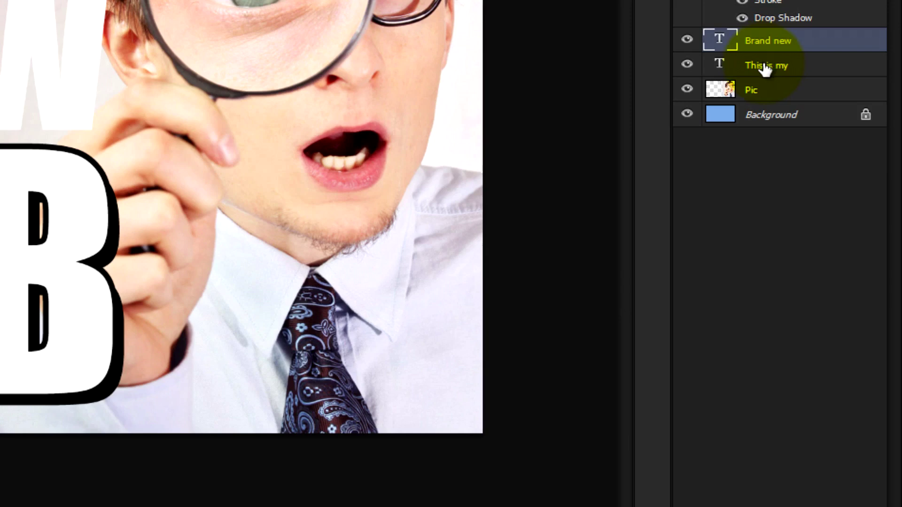
pyautogui.keyDown('shift'); pyautogui.click(763, 66); pyautogui.keyUp('shift')
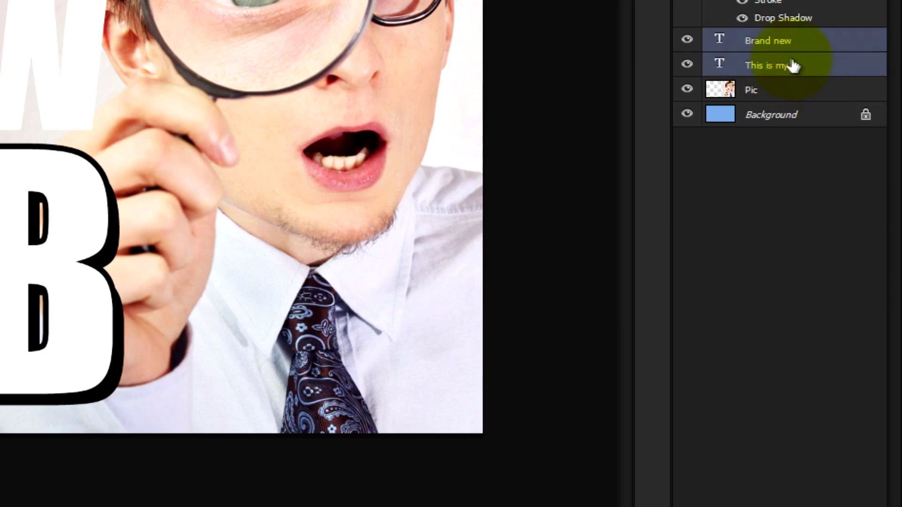
pyautogui.rightClick(787, 64)
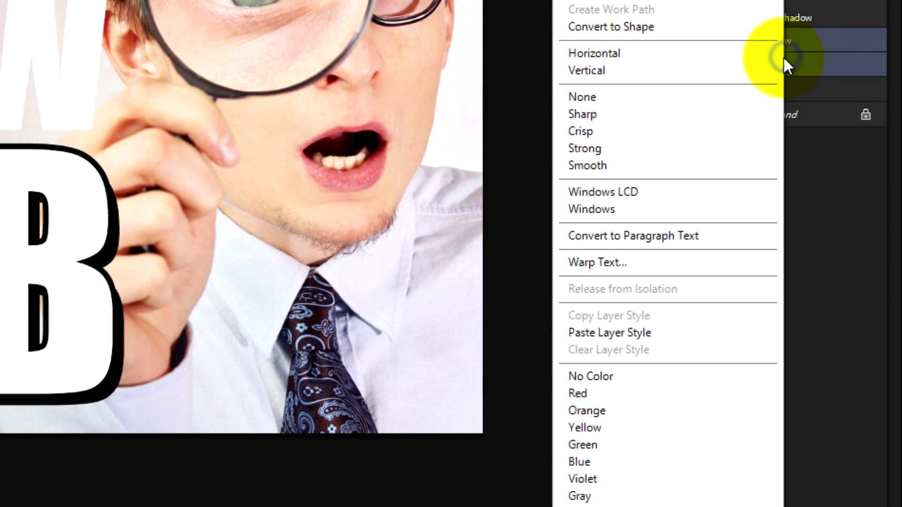
pyautogui.click(638, 331)
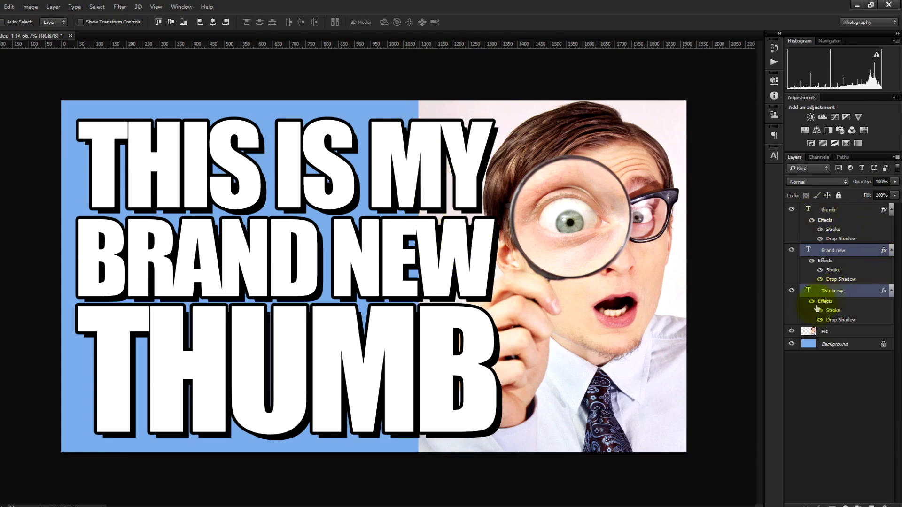
# - Set the eraser to a softer 343 px brush on the Pic layer and begin blending its left edge
pyautogui.click(850, 335)
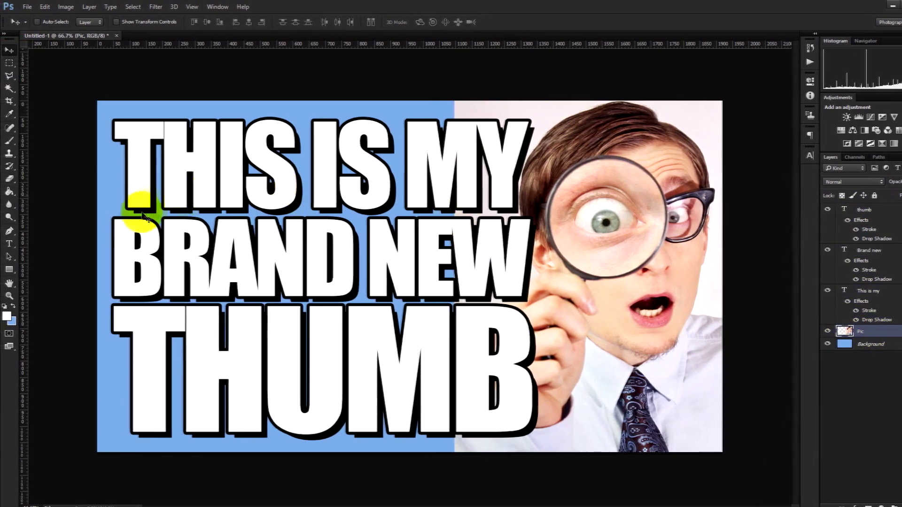
pyautogui.click(11, 180)
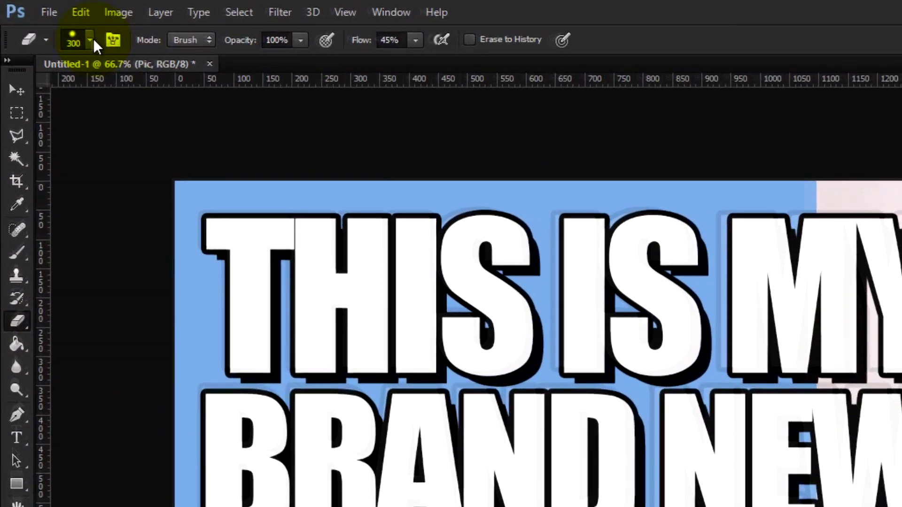
pyautogui.click(90, 41)
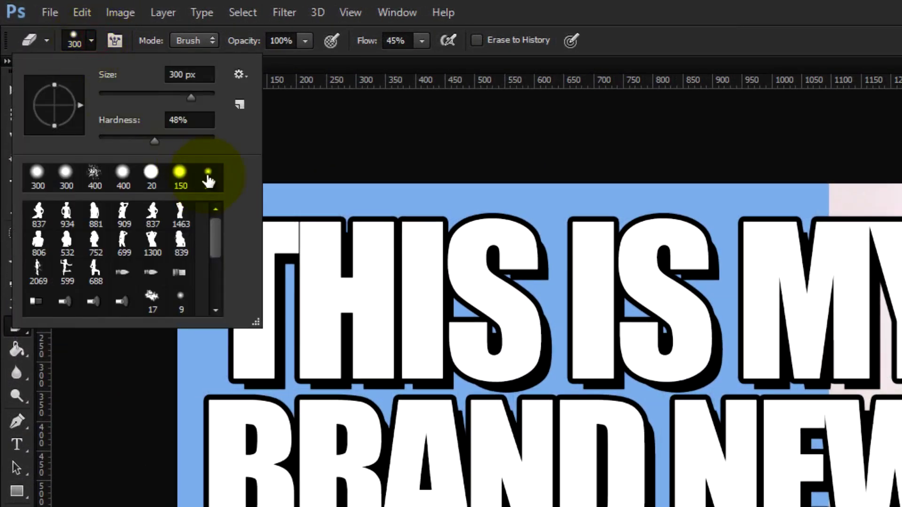
pyautogui.moveTo(154, 141)
pyautogui.mouseDown()
pyautogui.moveTo(141, 149)
pyautogui.moveTo(224, 143)
pyautogui.moveTo(84, 144)
pyautogui.moveTo(152, 139)
pyautogui.mouseUp()
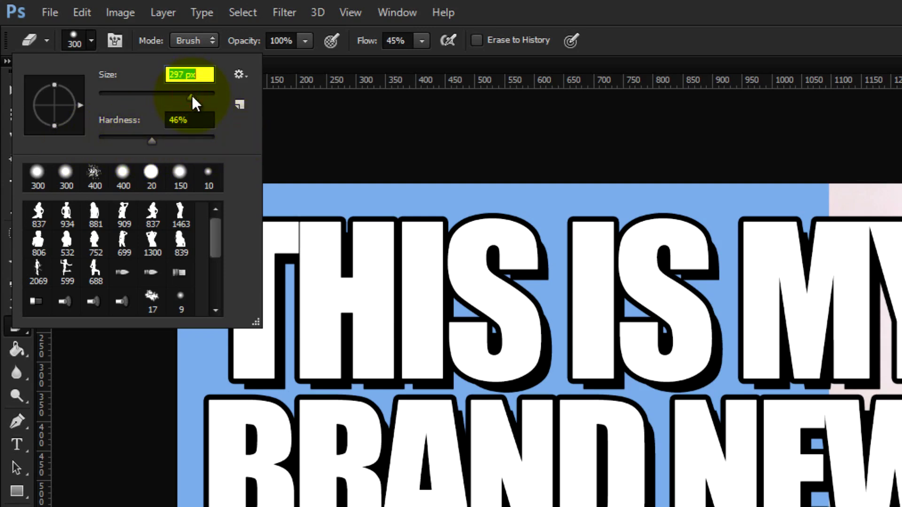
pyautogui.moveTo(192, 96); pyautogui.dragTo(194, 95)
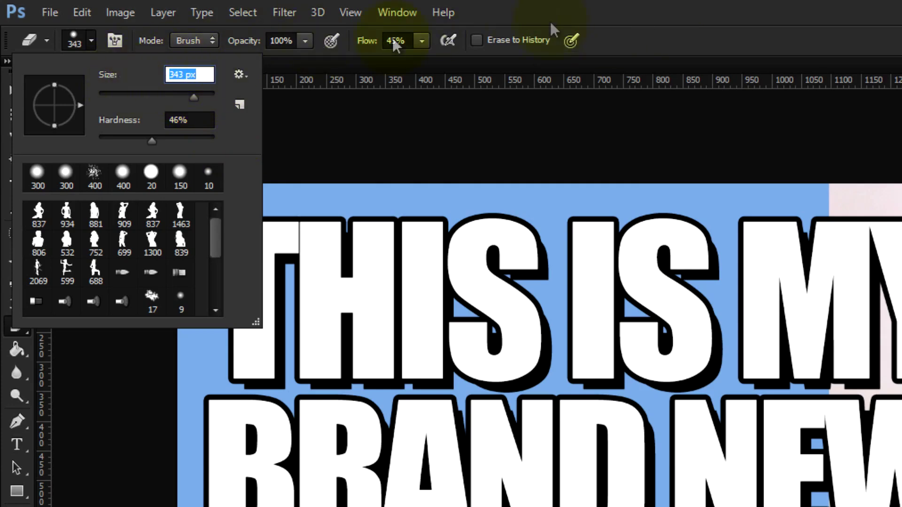
pyautogui.click(604, 24)
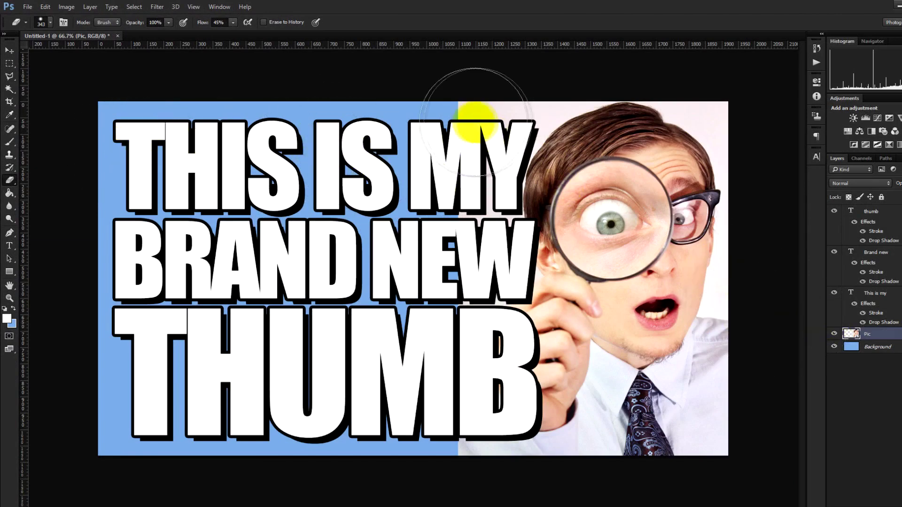
pyautogui.moveTo(475, 119); pyautogui.dragTo(413, 91)
# - Erase along the photo's left edge and top-right corner at 26% flow so they fade into the blue
pyautogui.moveTo(363, 172); pyautogui.dragTo(417, 109)
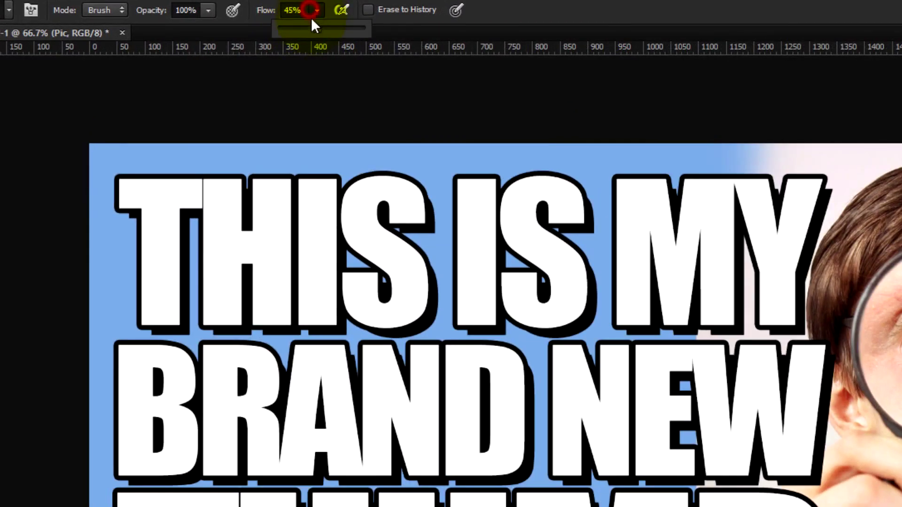
pyautogui.moveTo(303, 30); pyautogui.dragTo(301, 30)
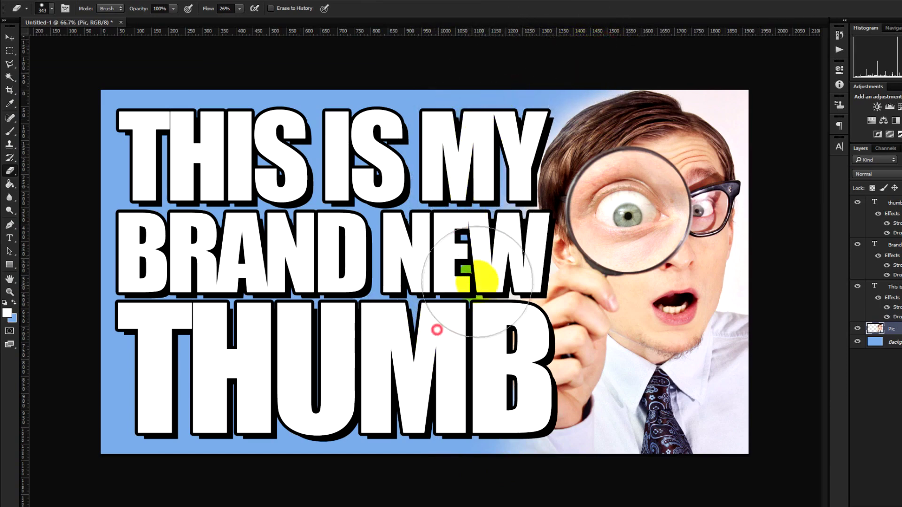
pyautogui.moveTo(715, 57); pyautogui.dragTo(726, 56)
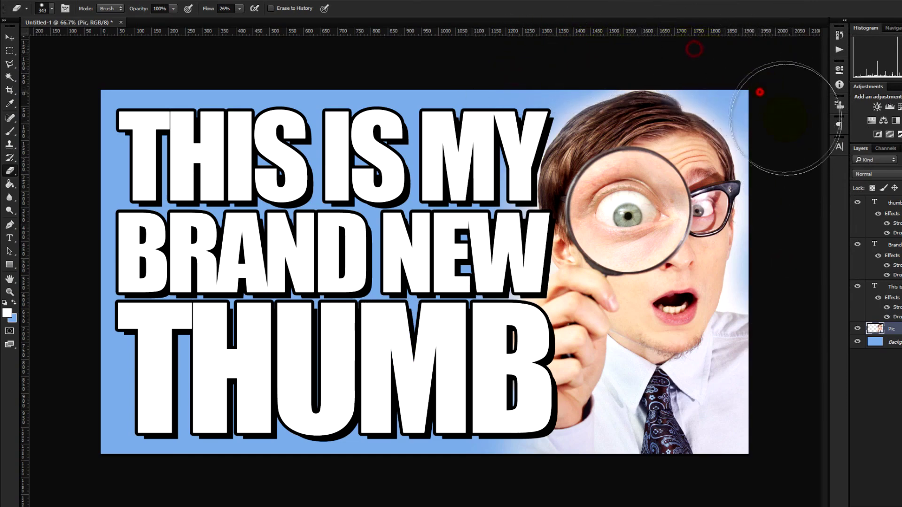
pyautogui.moveTo(785, 118); pyautogui.dragTo(735, 242)
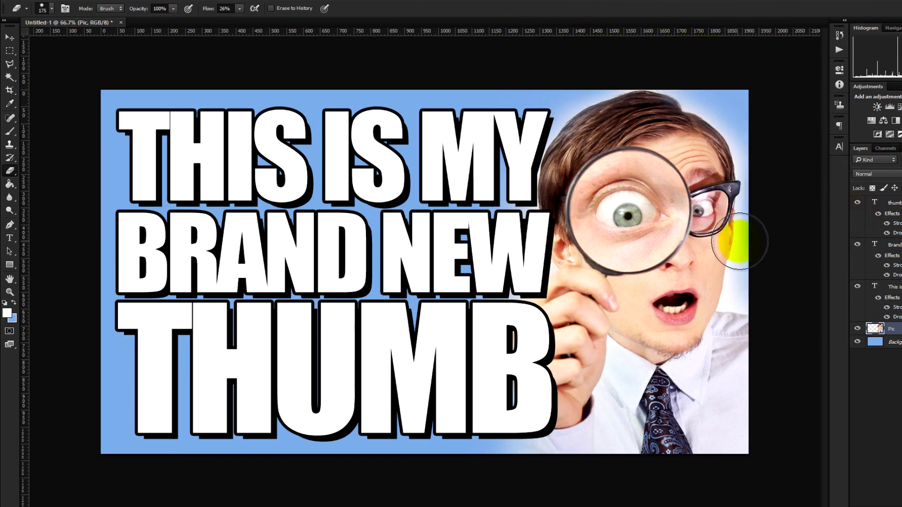
pyautogui.click(11, 37)
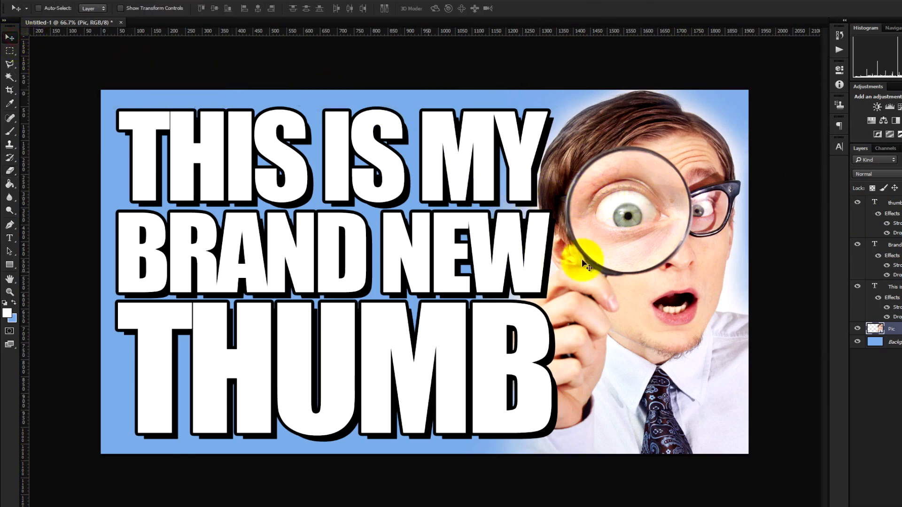
# - Select the 'This is my' text layer and zoom the thumbnail out and back to 33.3%
pyautogui.click(891, 289)
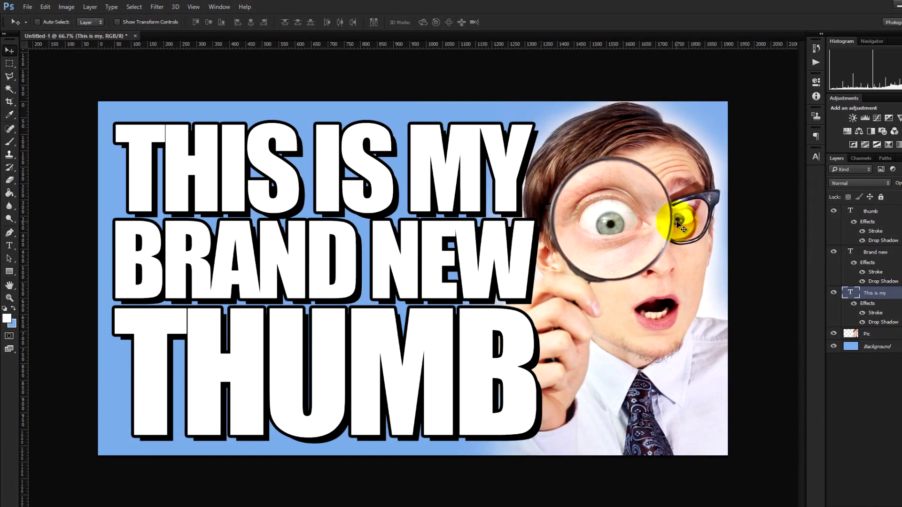
pyautogui.hotkey('ctrl', '-')
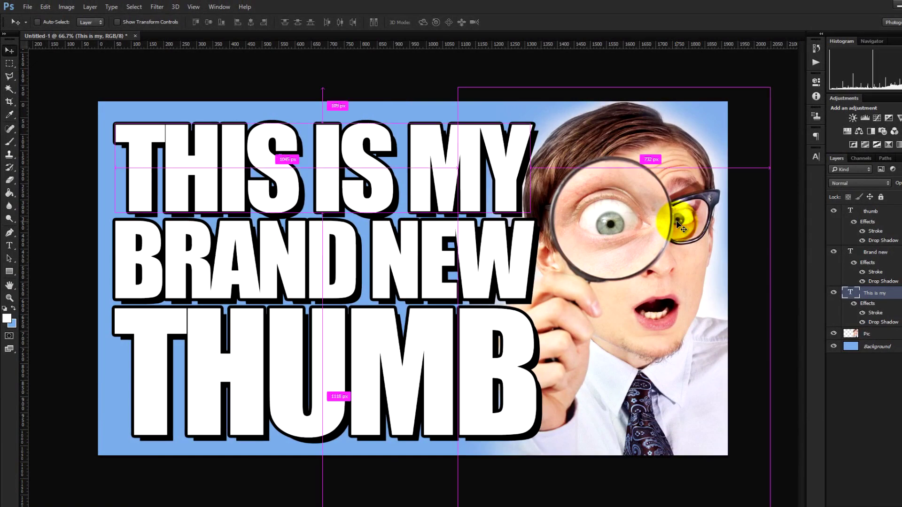
pyautogui.hotkey('ctrl', '-')
pyautogui.hotkey('ctrl', '-')
pyautogui.hotkey('ctrl', '-')
pyautogui.hotkey('ctrl', '-')
pyautogui.hotkey('ctrl', '-')
pyautogui.hotkey('ctrl', '-')
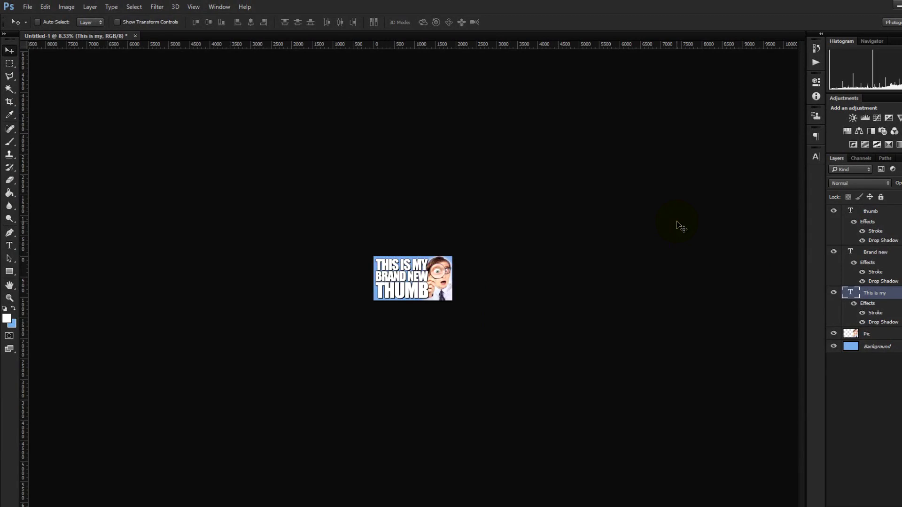
pyautogui.hotkey('ctrl', '+')
pyautogui.hotkey('ctrl', '+')
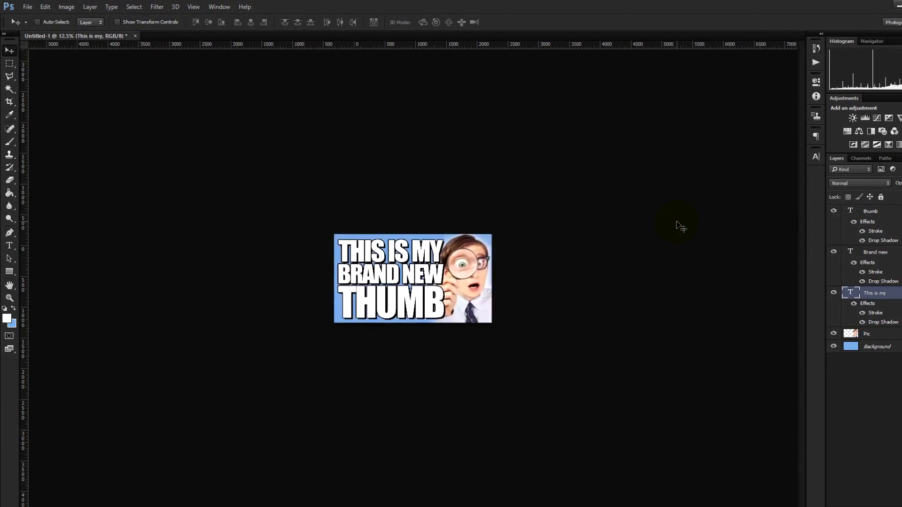
pyautogui.hotkey('ctrl', '+')
pyautogui.hotkey('ctrl', '+')
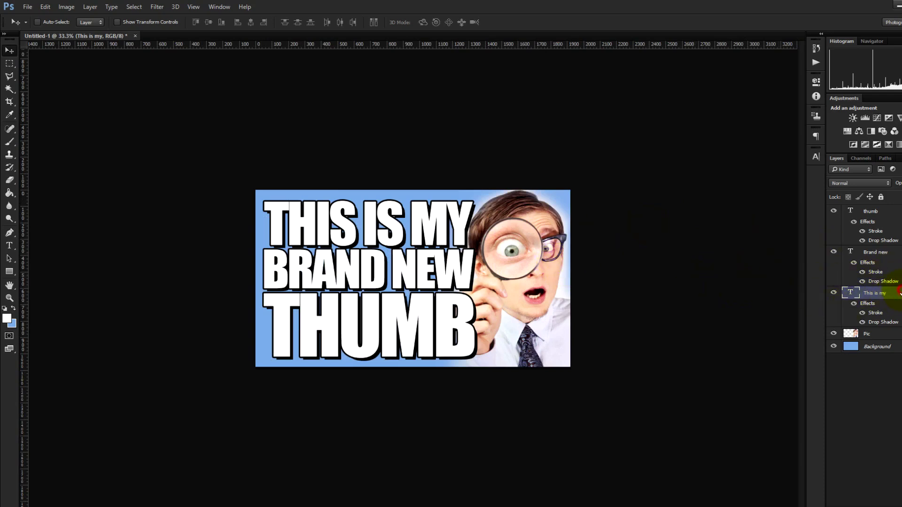
pyautogui.doubleClick(895, 292)
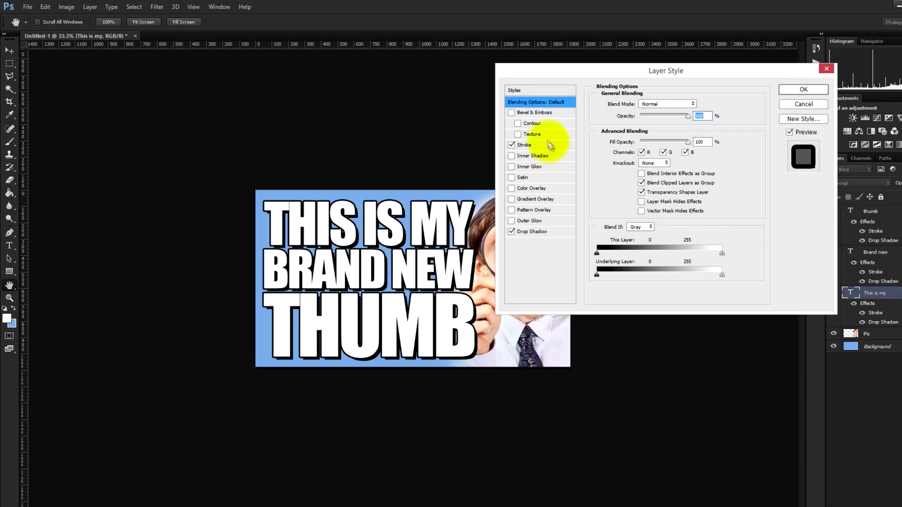
# - Add a Color Overlay effect to the THIS IS MY text layer from the fx list
pyautogui.click(795, 105)
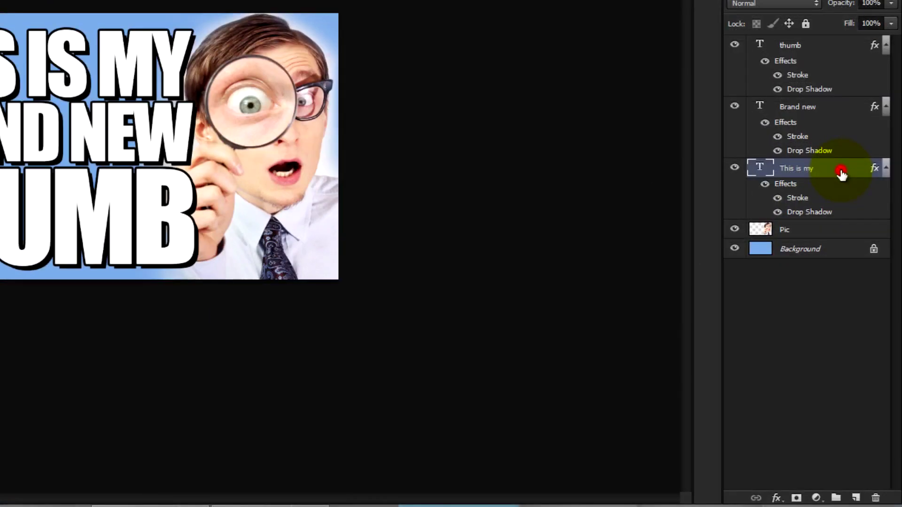
pyautogui.doubleClick(840, 170)
pyautogui.click(776, 499)
pyautogui.click(778, 500)
pyautogui.click(777, 501)
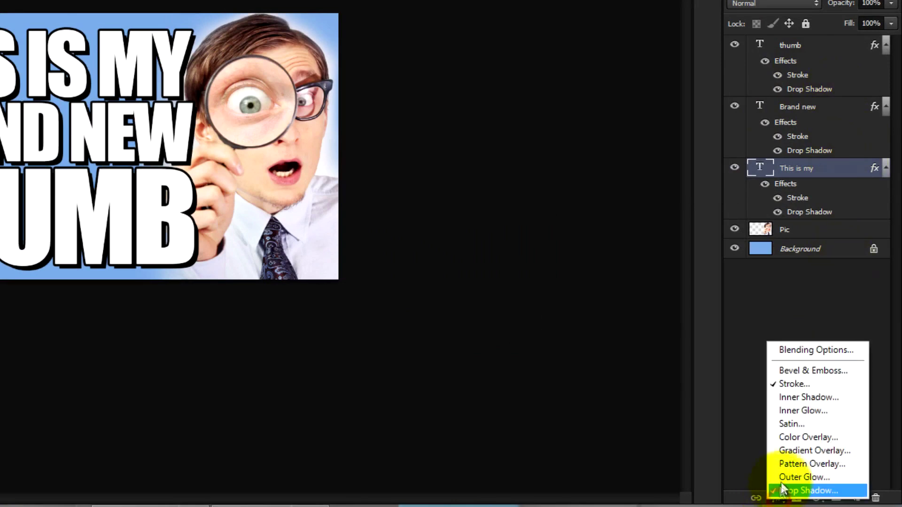
pyautogui.click(814, 437)
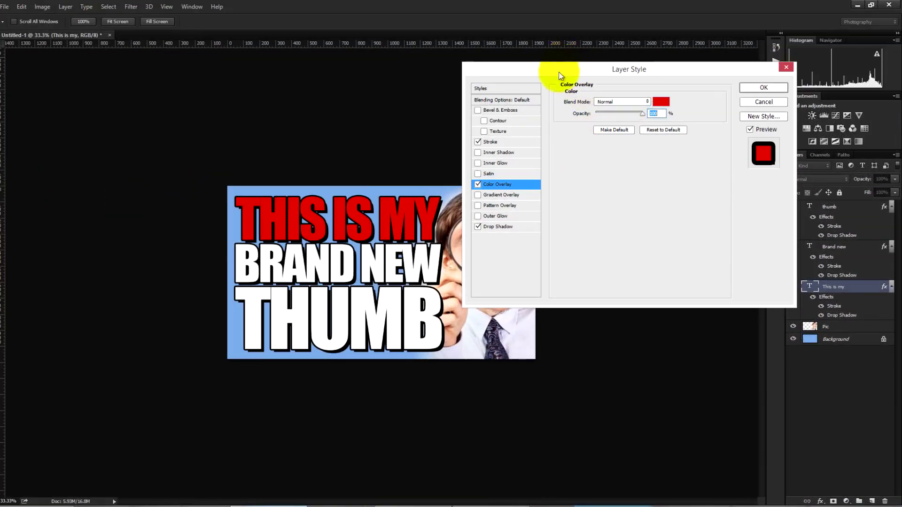
pyautogui.moveTo(559, 75); pyautogui.dragTo(625, 76)
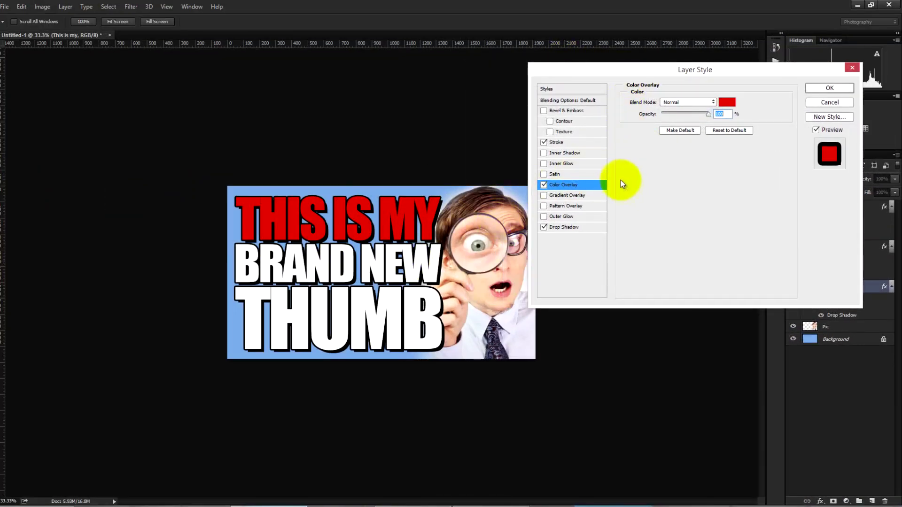
# - Set the overlay colour to yellow (fcf301) and apply the effect
pyautogui.click(726, 102)
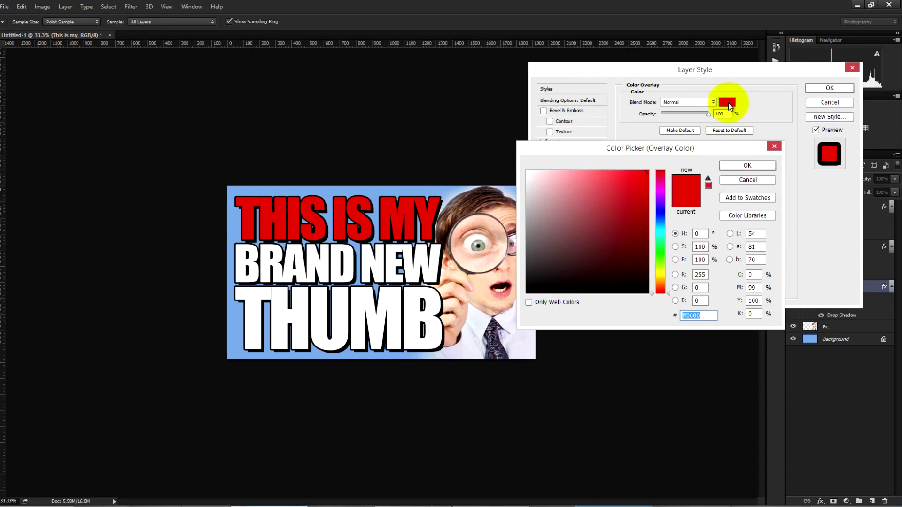
pyautogui.click(745, 177)
pyautogui.click(729, 102)
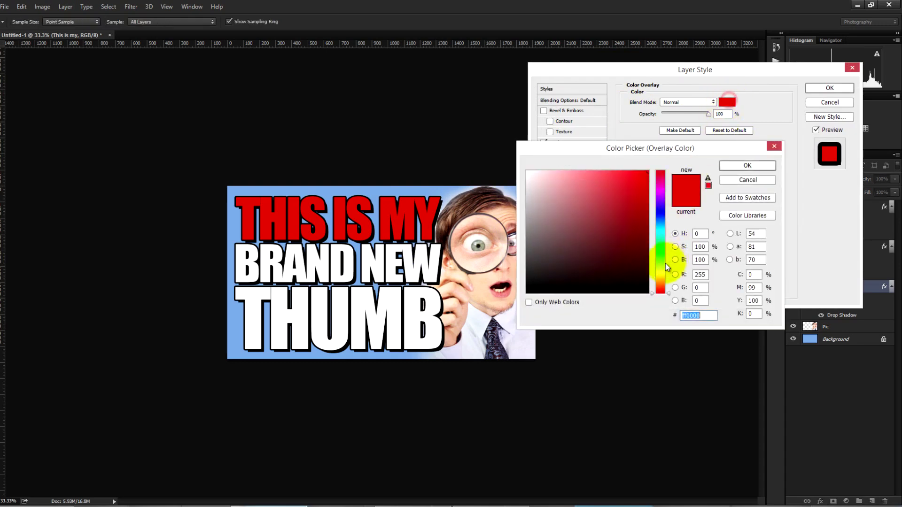
pyautogui.click(559, 301)
pyautogui.click(664, 274)
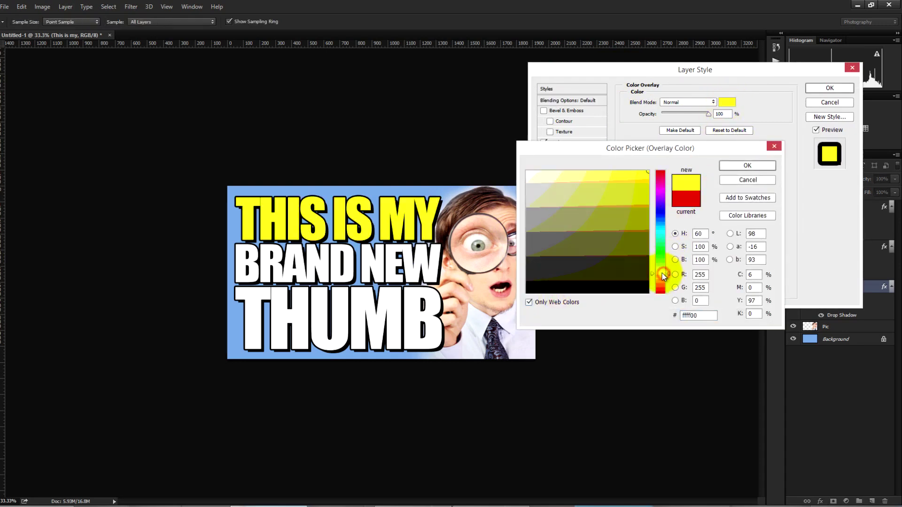
pyautogui.click(647, 173)
pyautogui.click(530, 302)
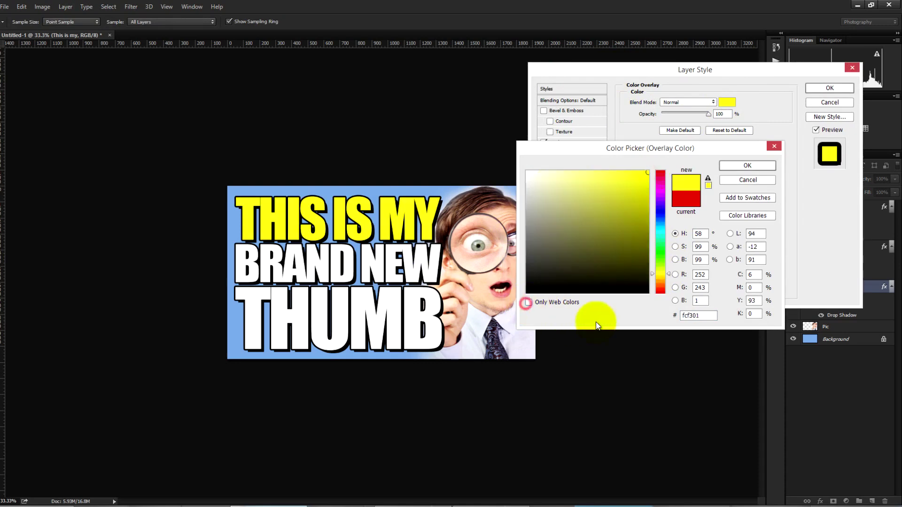
pyautogui.click(733, 166)
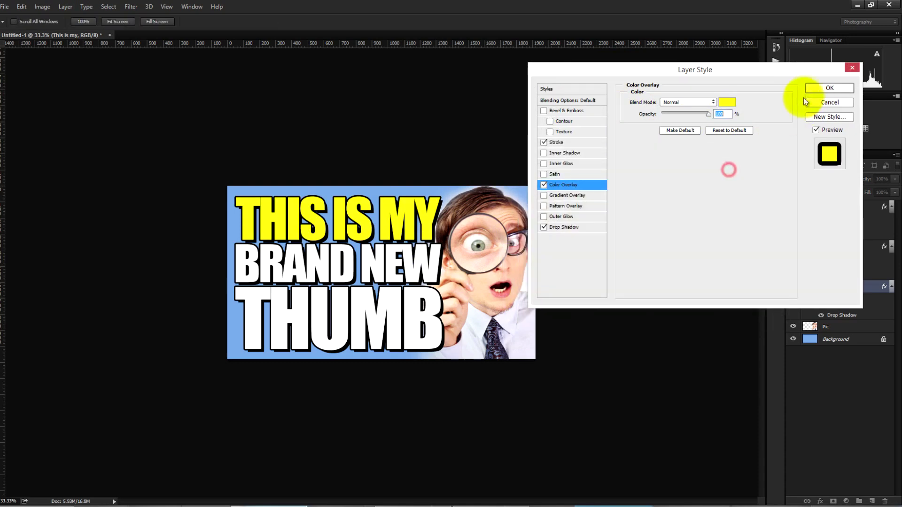
pyautogui.click(830, 89)
pyautogui.rightClick(845, 287)
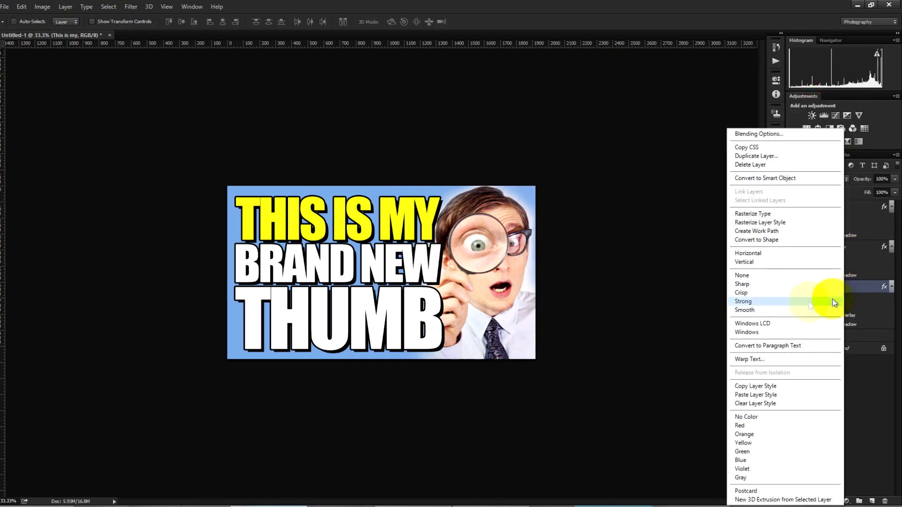
pyautogui.click(776, 387)
pyautogui.rightClick(836, 213)
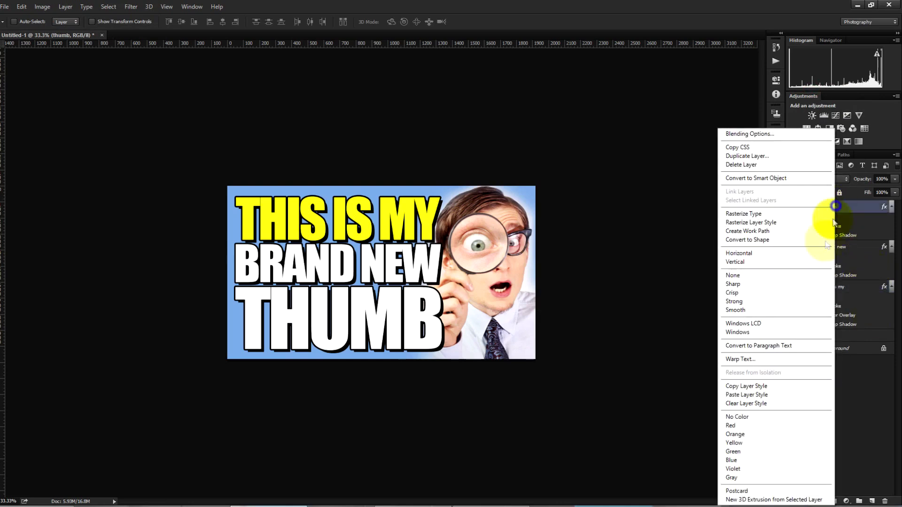
pyautogui.click(785, 395)
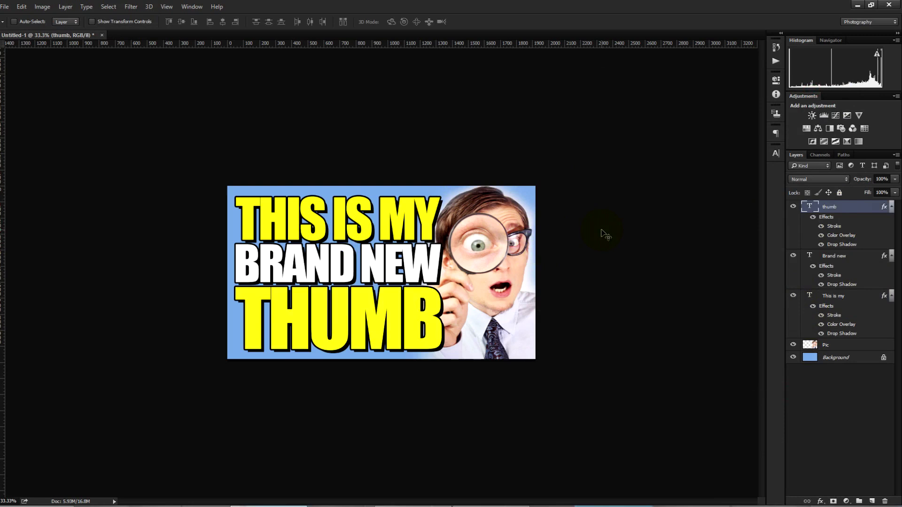
pyautogui.hotkey('ctrl', '-')
pyautogui.hotkey('ctrl', '-')
pyautogui.hotkey('ctrl', '-')
pyautogui.hotkey('ctrl', '-')
pyautogui.hotkey('ctrl', '-')
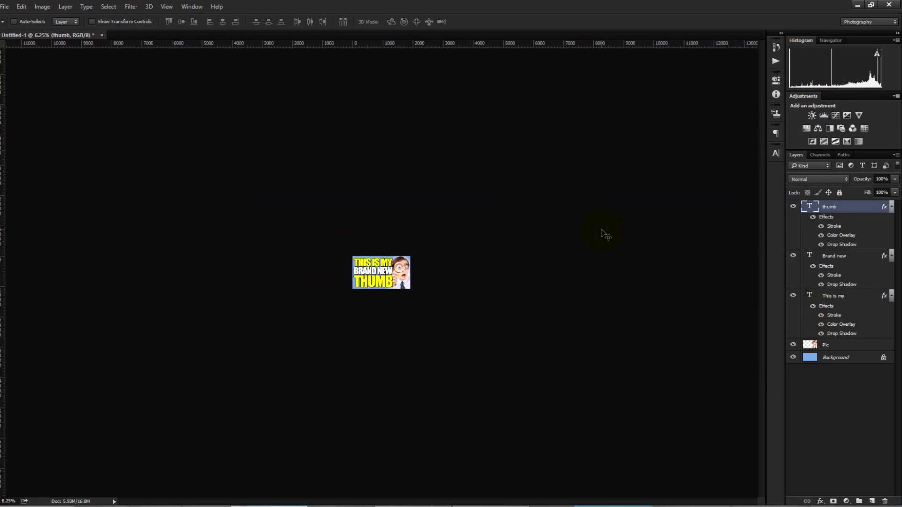
pyautogui.hotkey('ctrl', '+')
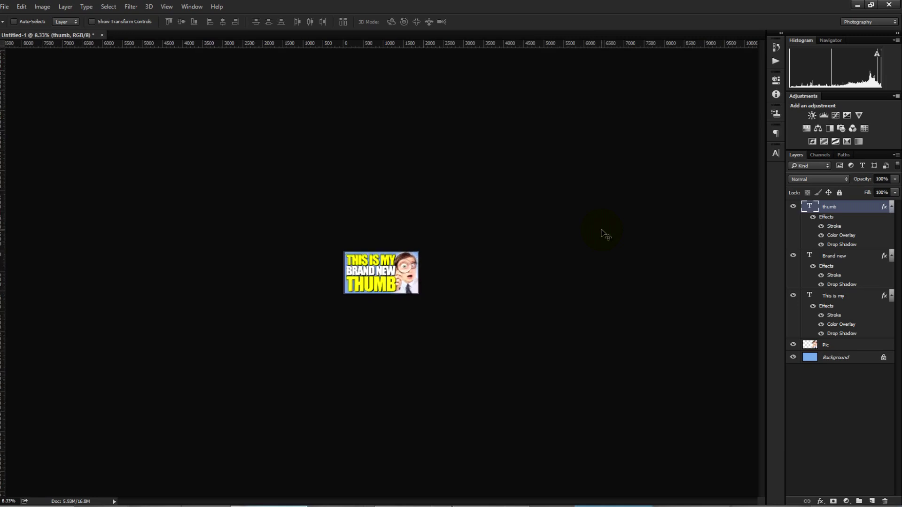
pyautogui.hotkey('ctrl', '-')
pyautogui.hotkey('ctrl', '+')
pyautogui.hotkey('ctrl', '+')
pyautogui.hotkey('ctrl', '+')
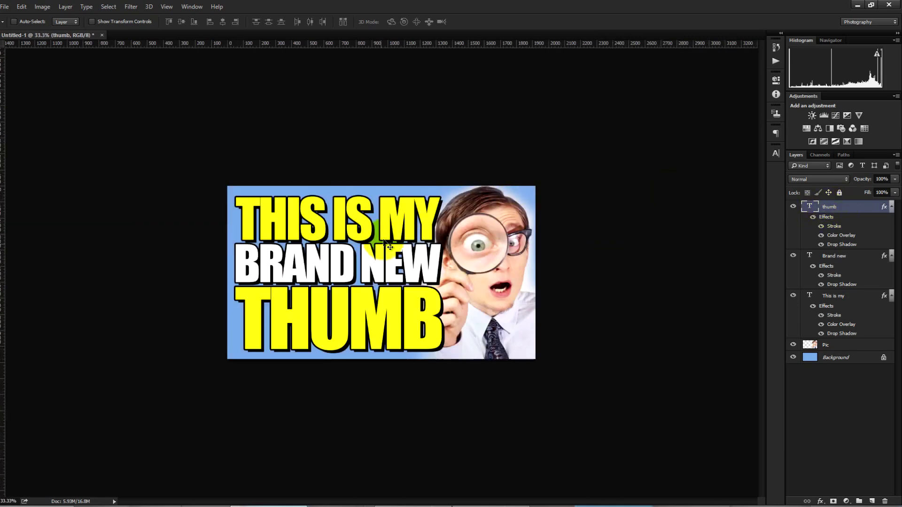
pyautogui.click(4, 7)
pyautogui.click(351, 191)
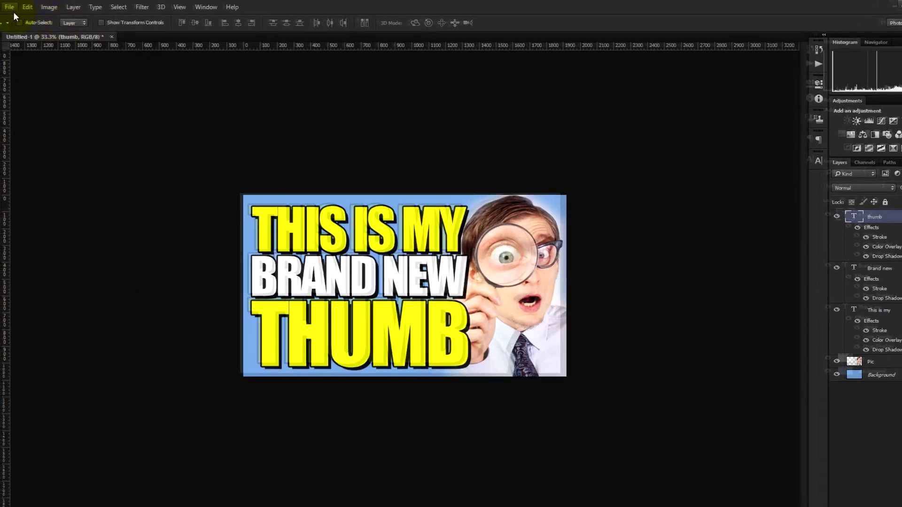
# - Export the thumbnail via Save for Web as a PNG-24 named Untitled-2
pyautogui.click(5, 8)
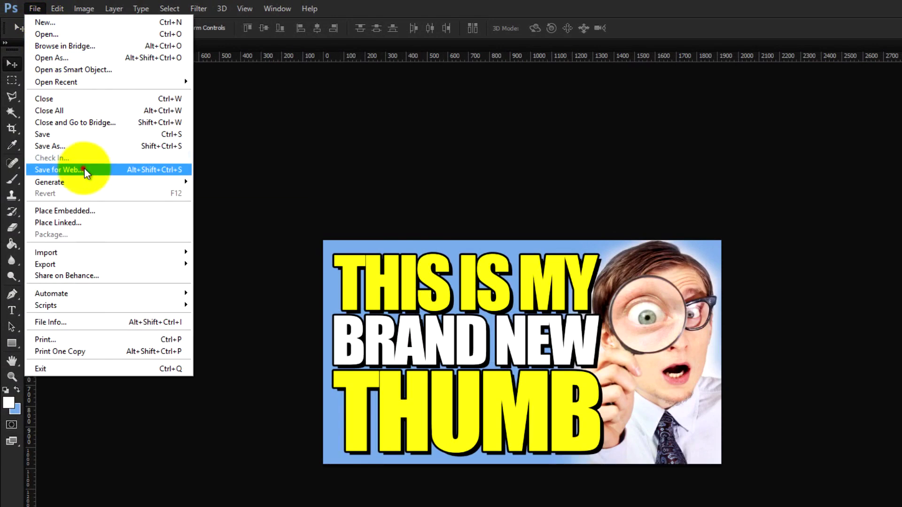
pyautogui.click(84, 170)
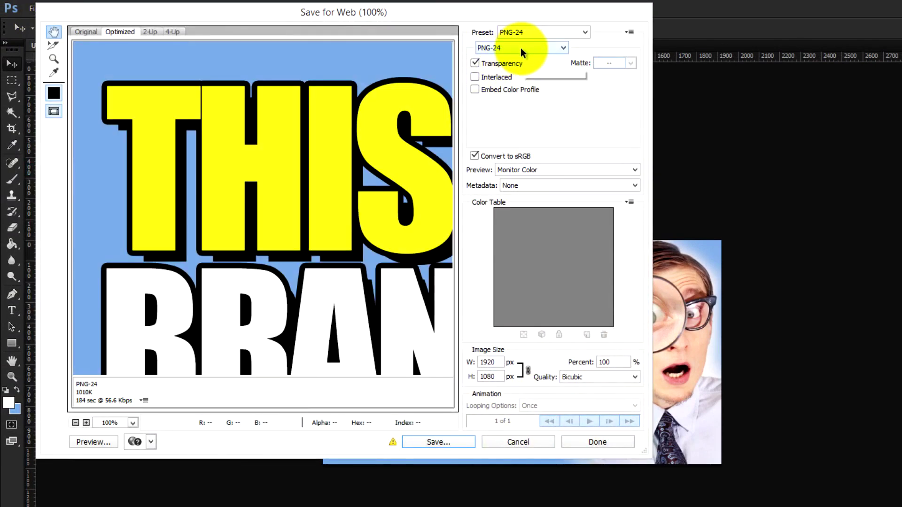
pyautogui.click(521, 47)
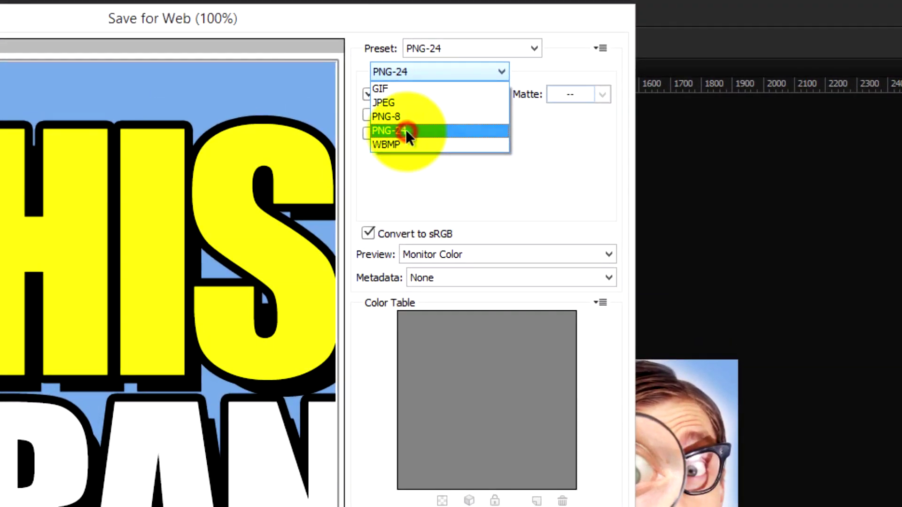
pyautogui.click(482, 95)
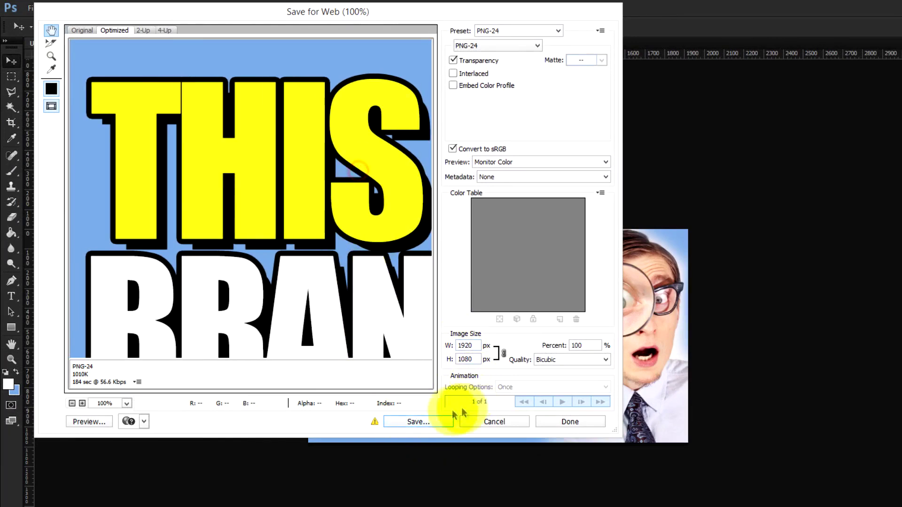
pyautogui.click(415, 422)
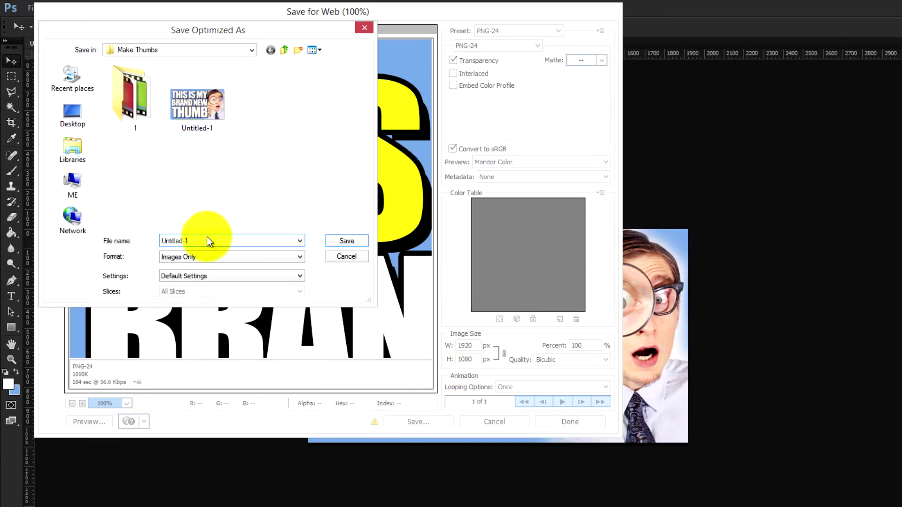
pyautogui.press('BackSpace')
pyautogui.write('2')
pyautogui.click(346, 243)
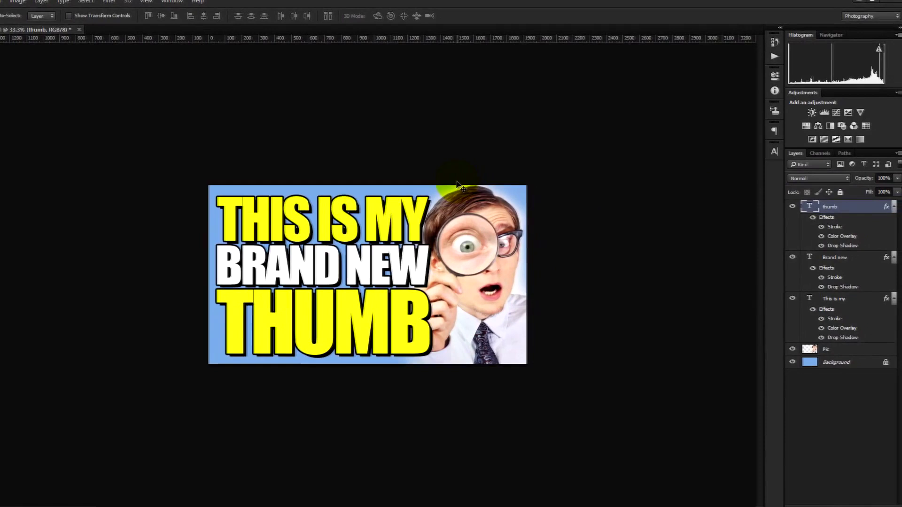
# - Free-transform the THUMB and BRAND NEW text lines to a slight tilt and apply each rotation
pyautogui.hotkey('ctrl', 't')
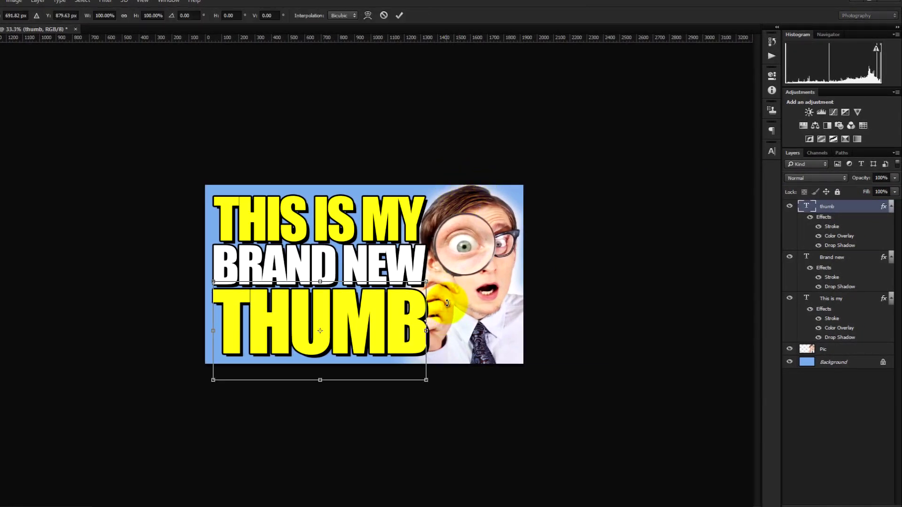
pyautogui.moveTo(448, 303); pyautogui.dragTo(448, 301)
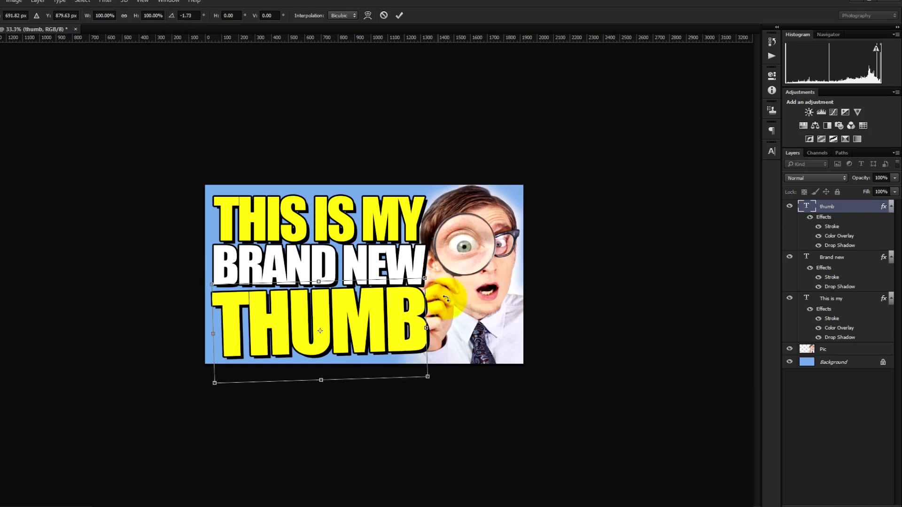
pyautogui.press('v')
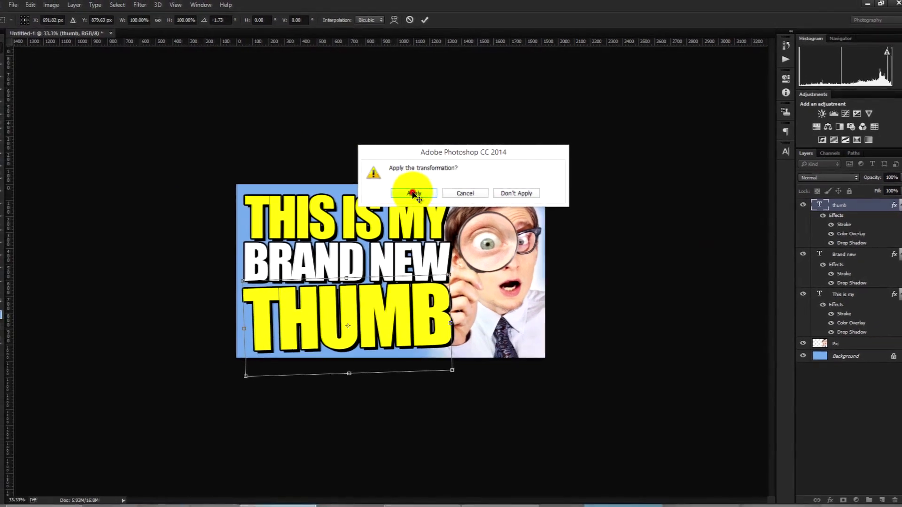
pyautogui.click(515, 193)
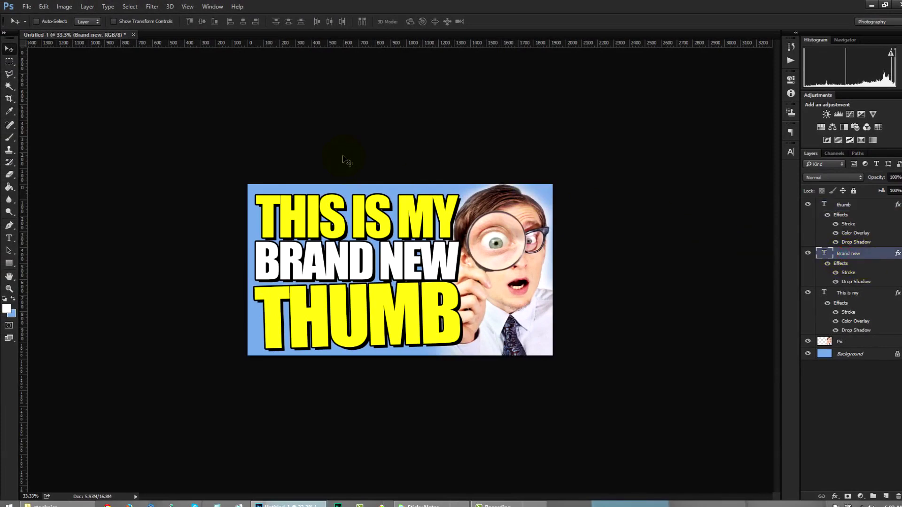
pyautogui.hotkey('ctrl', 't')
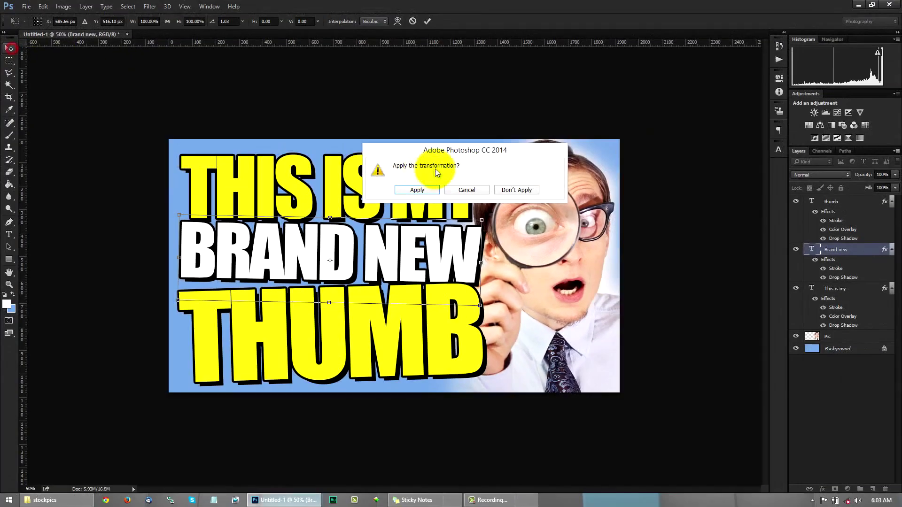
pyautogui.click(419, 190)
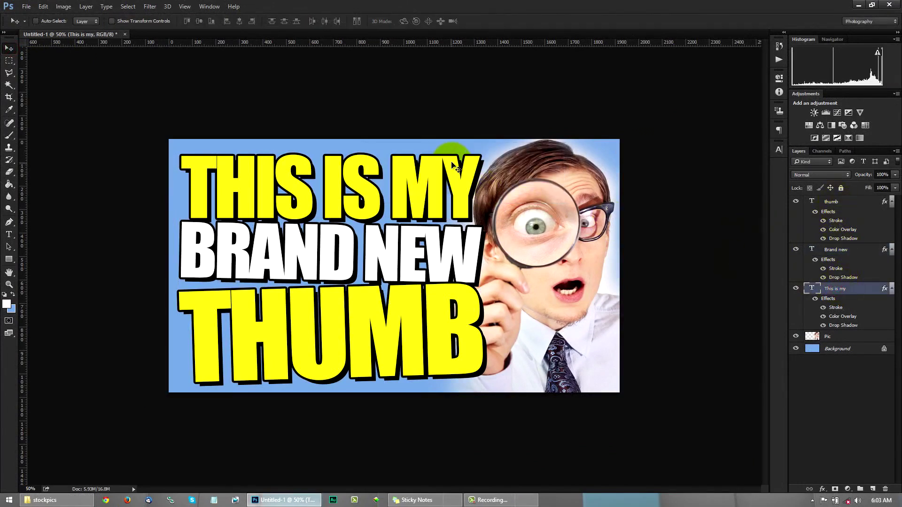
# - Tilt the THIS IS MY text line slightly and apply the rotation
pyautogui.hotkey('ctrl', 't')
pyautogui.moveTo(564, 183); pyautogui.dragTo(561, 180)
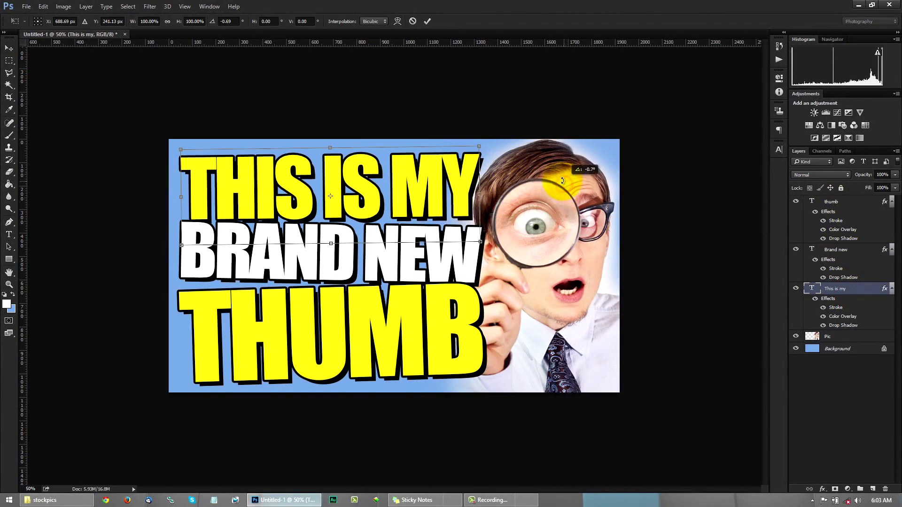
pyautogui.click(9, 48)
pyautogui.click(428, 191)
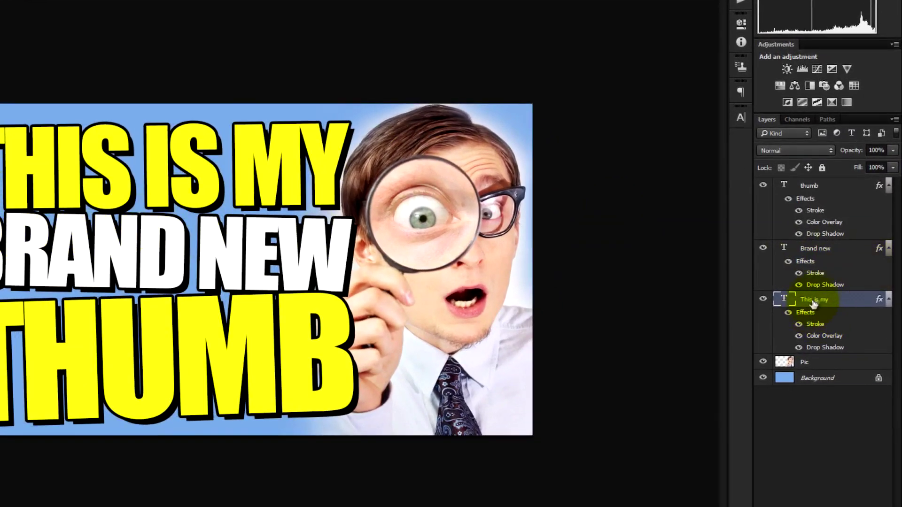
# - Reorder layers to This is my, Brand new, thumb, then nudge THIS IS MY left and THUMB up
pyautogui.moveTo(816, 297); pyautogui.dragTo(811, 189)
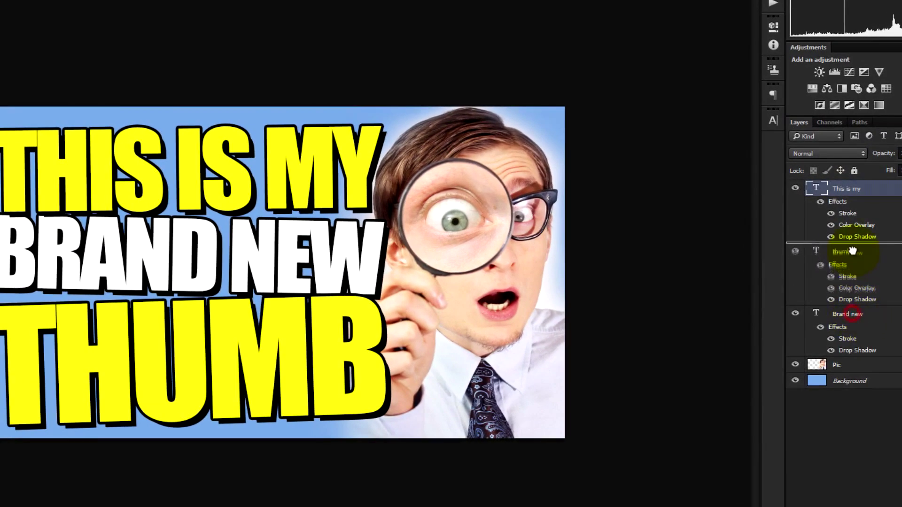
pyautogui.moveTo(853, 251); pyautogui.dragTo(853, 357)
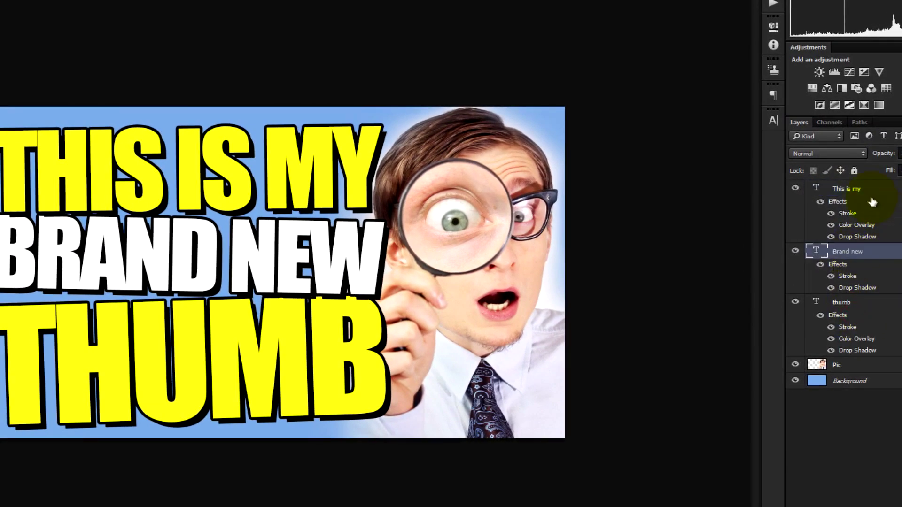
pyautogui.click(865, 189)
pyautogui.moveTo(271, 200); pyautogui.dragTo(268, 200)
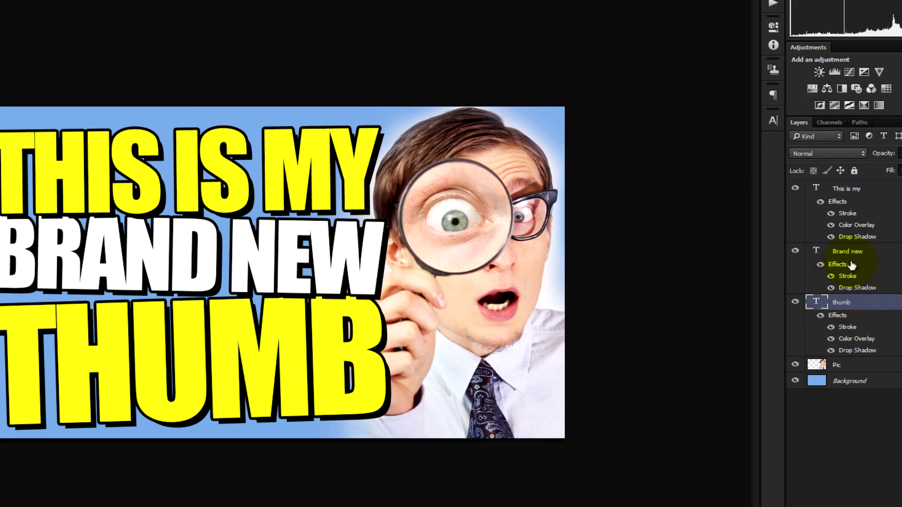
pyautogui.hotkey('shift', 'Up')
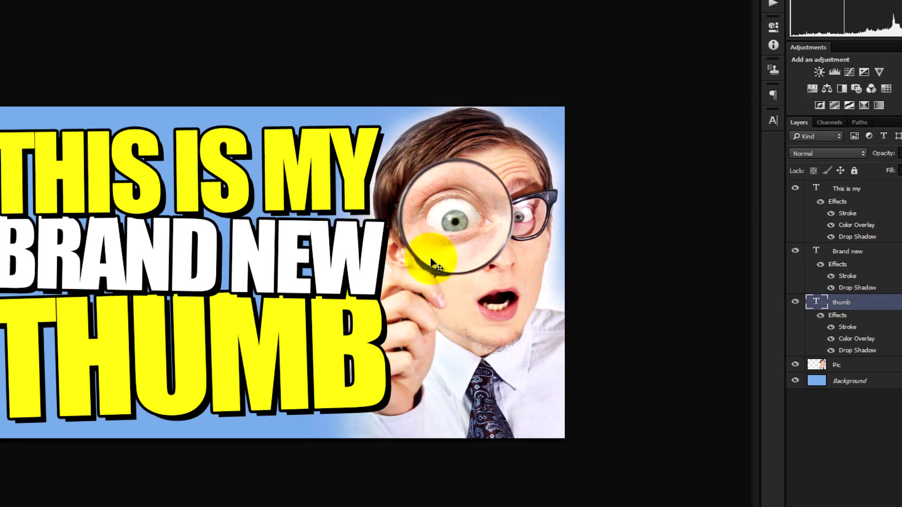
pyautogui.press('ctrl')
pyautogui.hotkey('ctrl', '-')
pyautogui.hotkey('ctrl', '-')
pyautogui.hotkey('ctrl', '-')
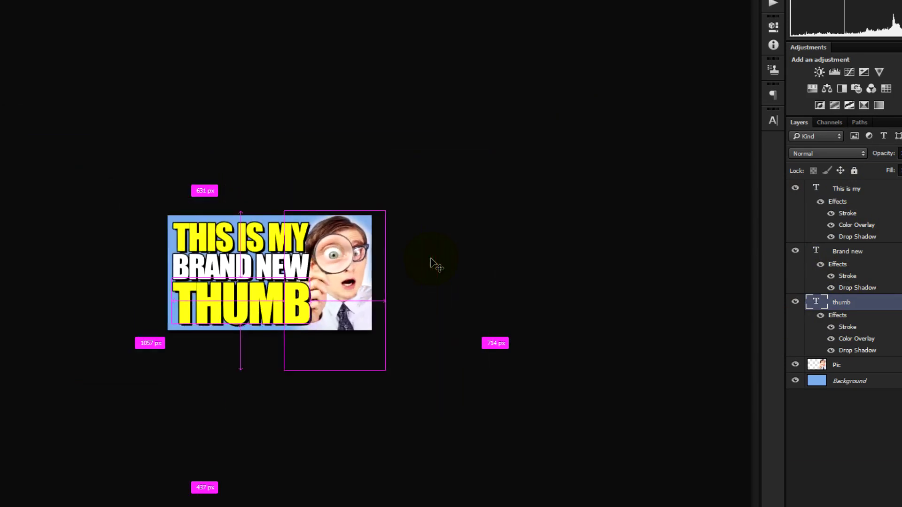
pyautogui.hotkey('ctrl', '-')
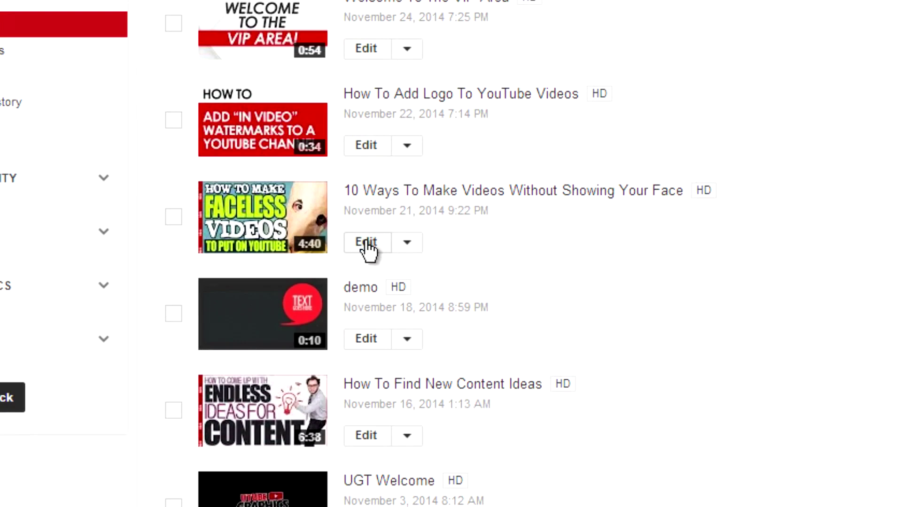
# - Open the edit page for '10 Ways To Make Videos Without Showing Your Face'
pyautogui.click(365, 244)
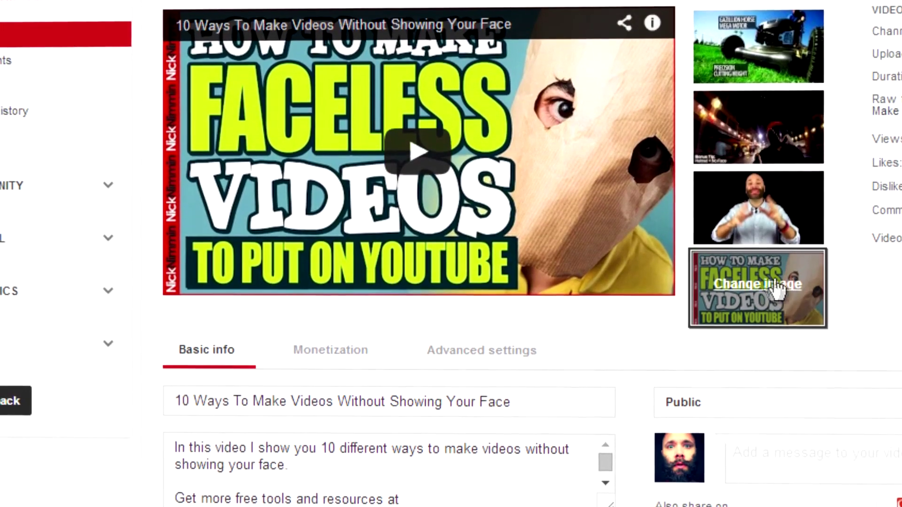